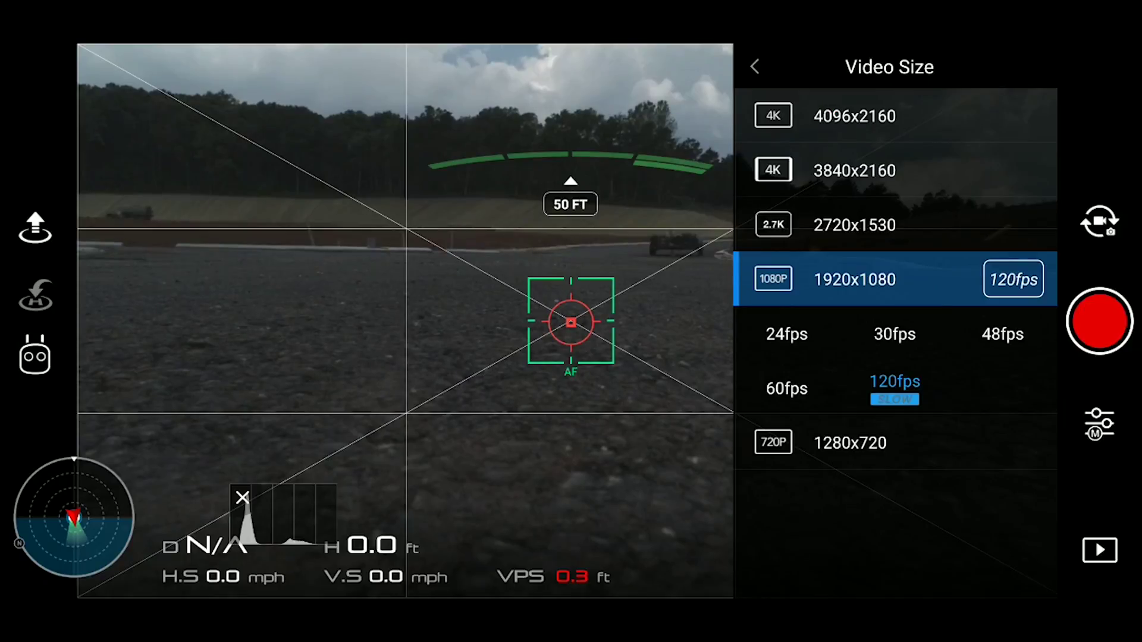
Set the video size to 3840x2160 at 60fps.
click(855, 116)
click(854, 279)
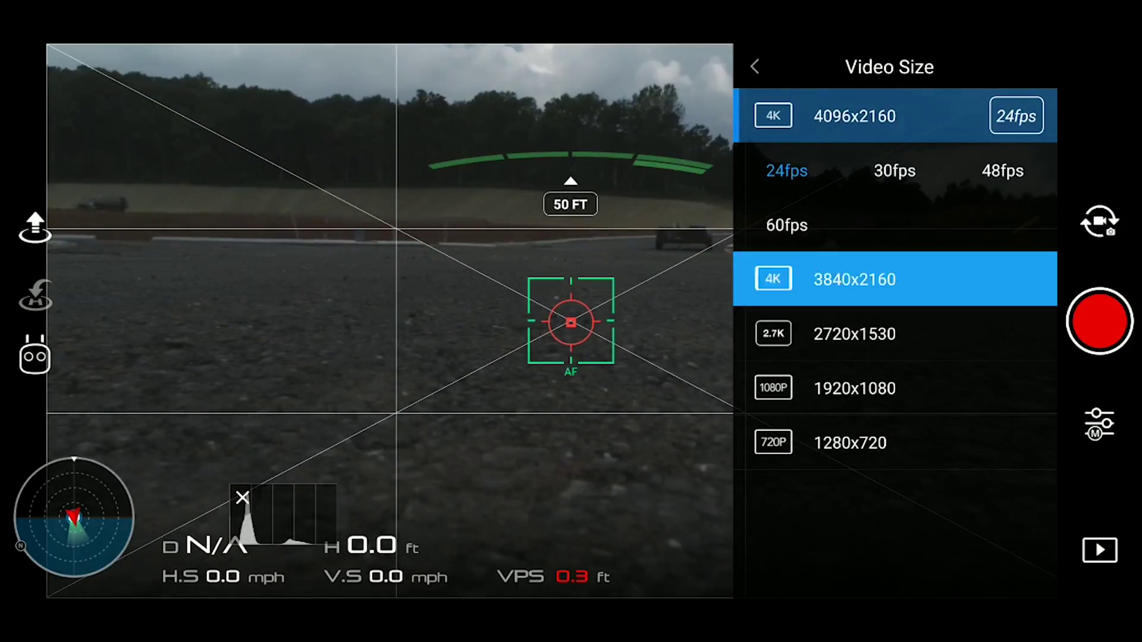
click(786, 279)
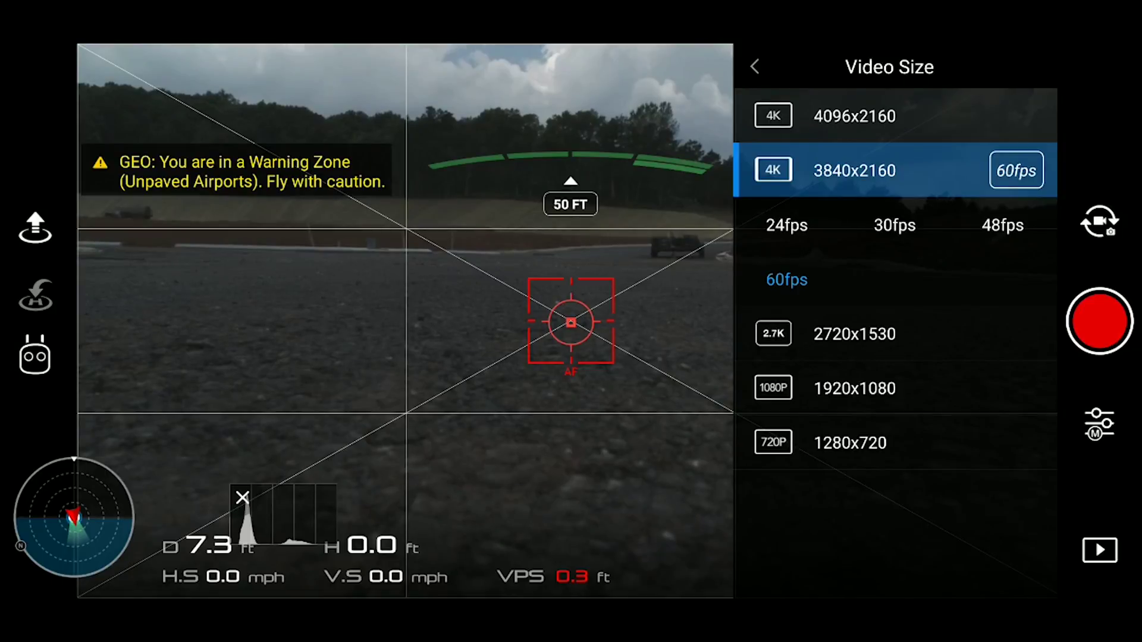
click(754, 67)
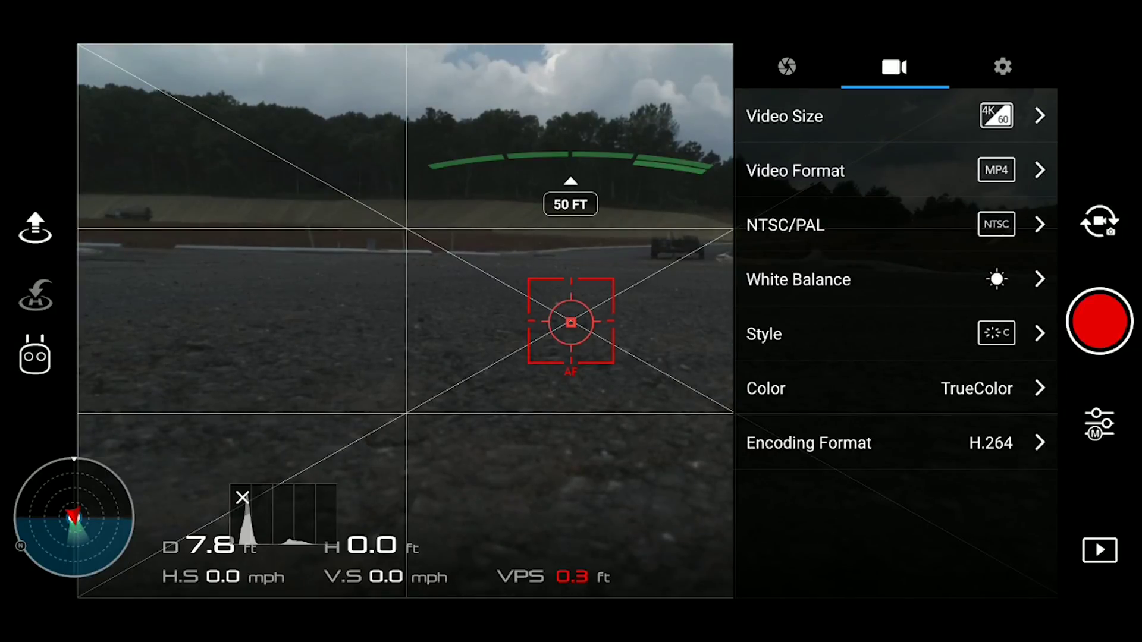
Set the color profile to D-Log and check the values of the Custom style.
click(892, 389)
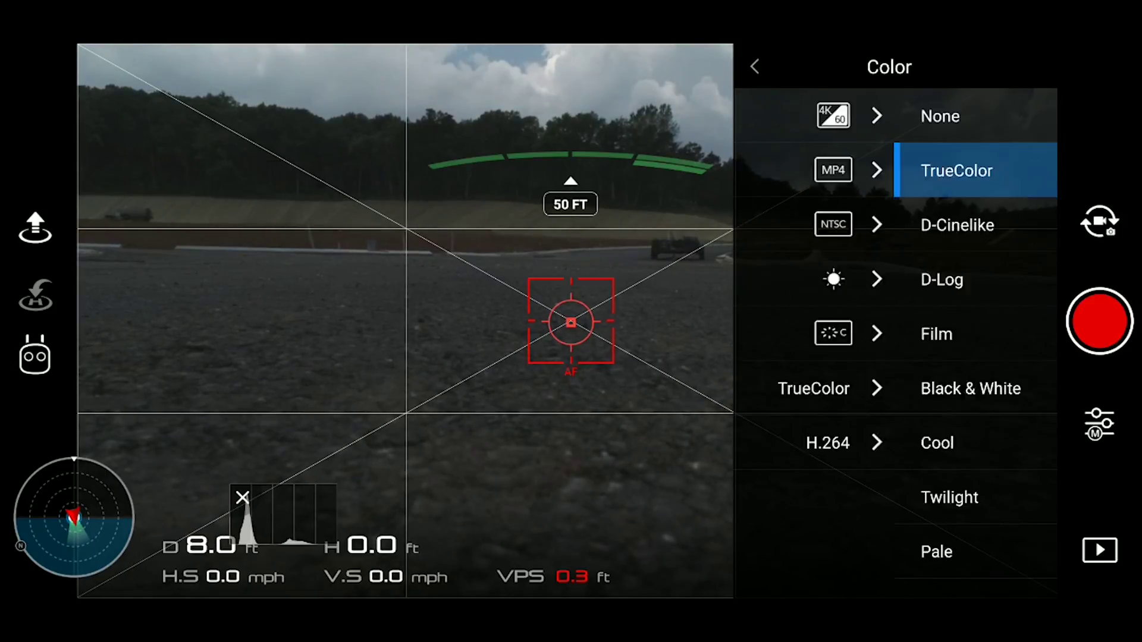
click(781, 279)
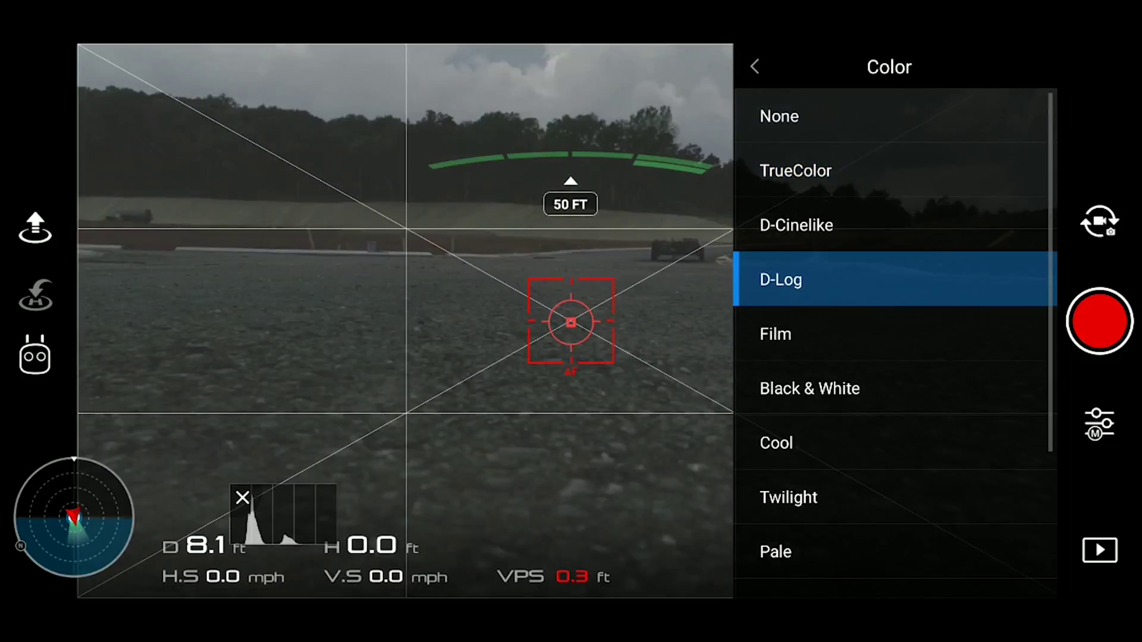
click(754, 66)
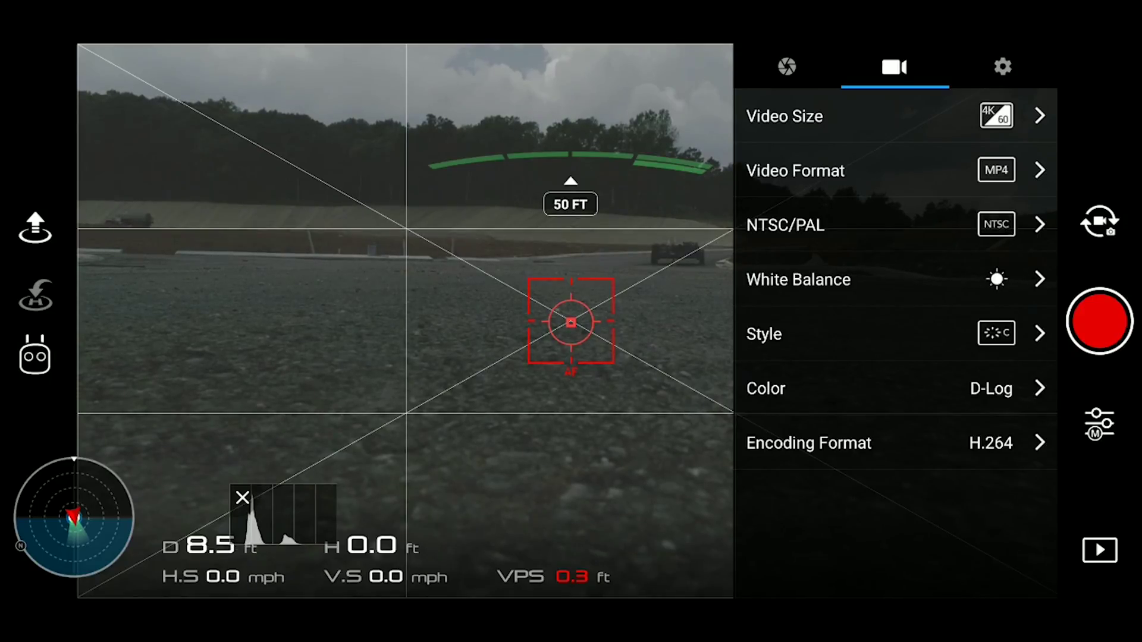
click(833, 334)
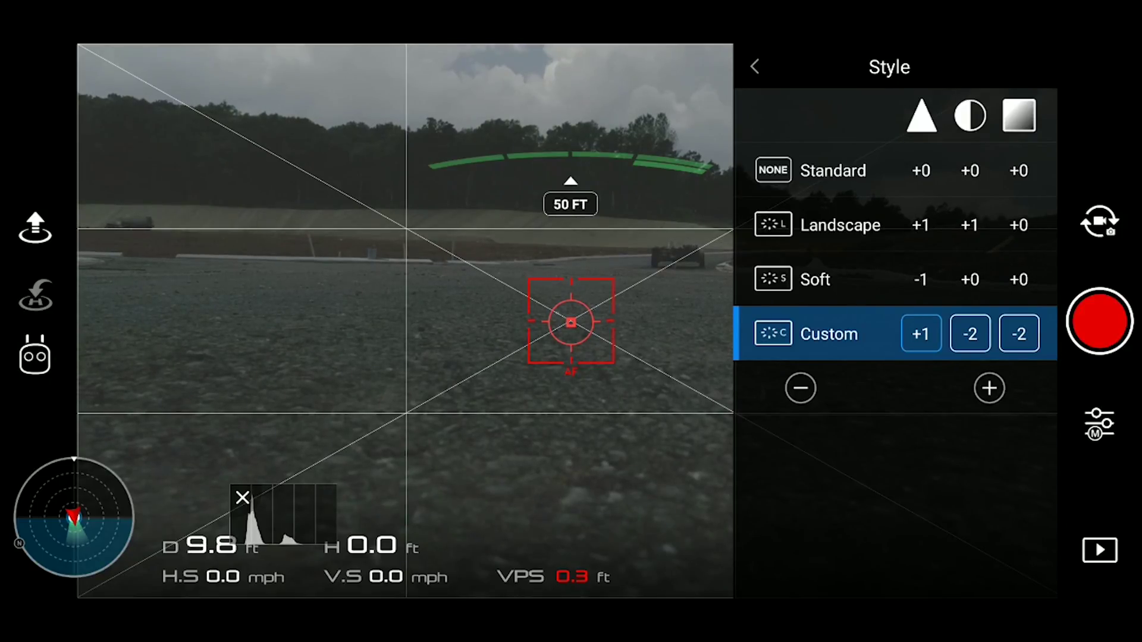
click(754, 67)
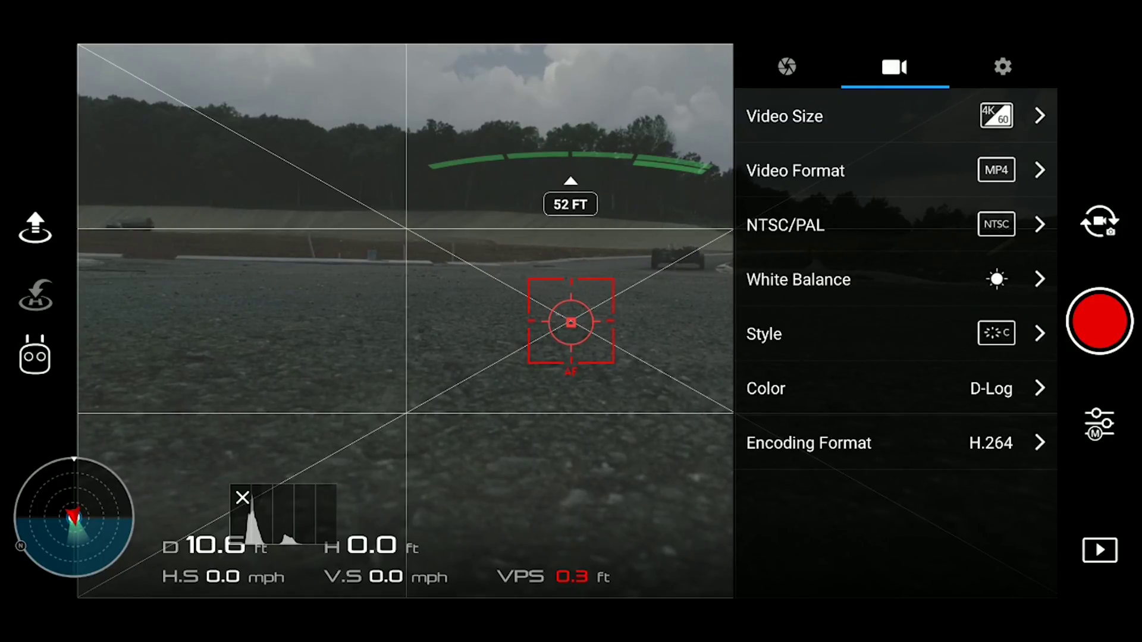
Set the white balance to Cloudy and return to the live camera view.
click(833, 280)
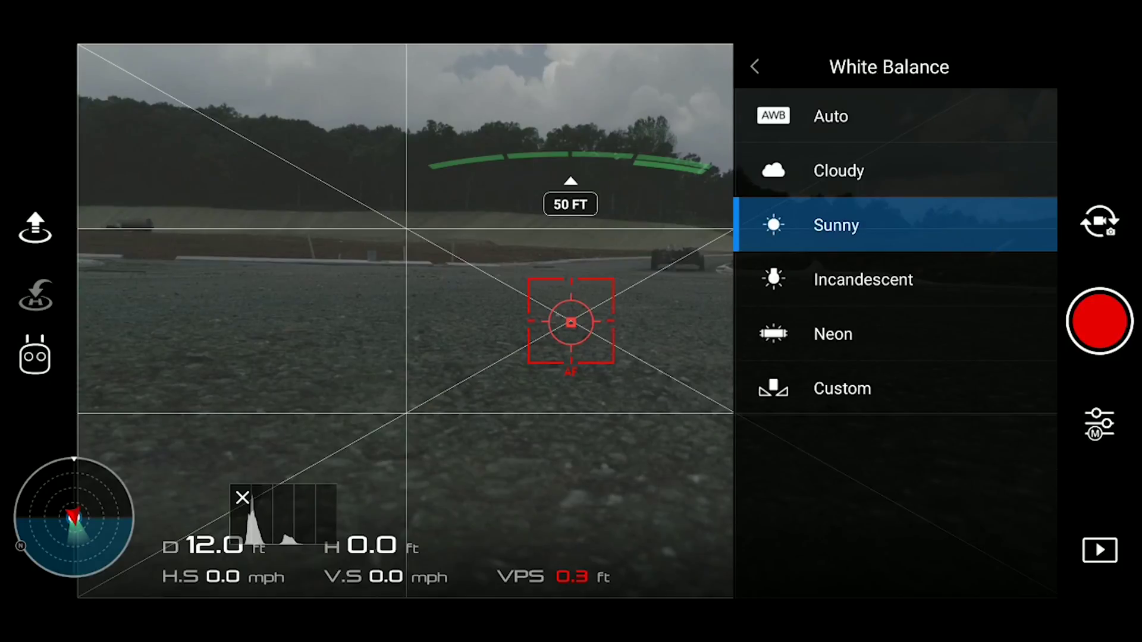
click(838, 171)
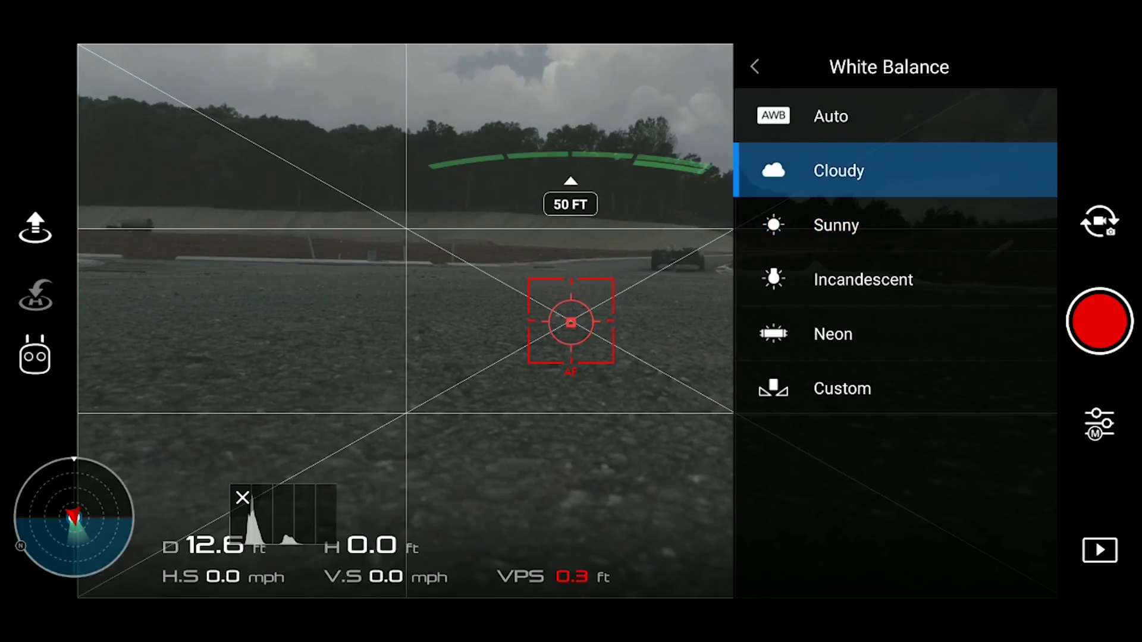
click(404, 321)
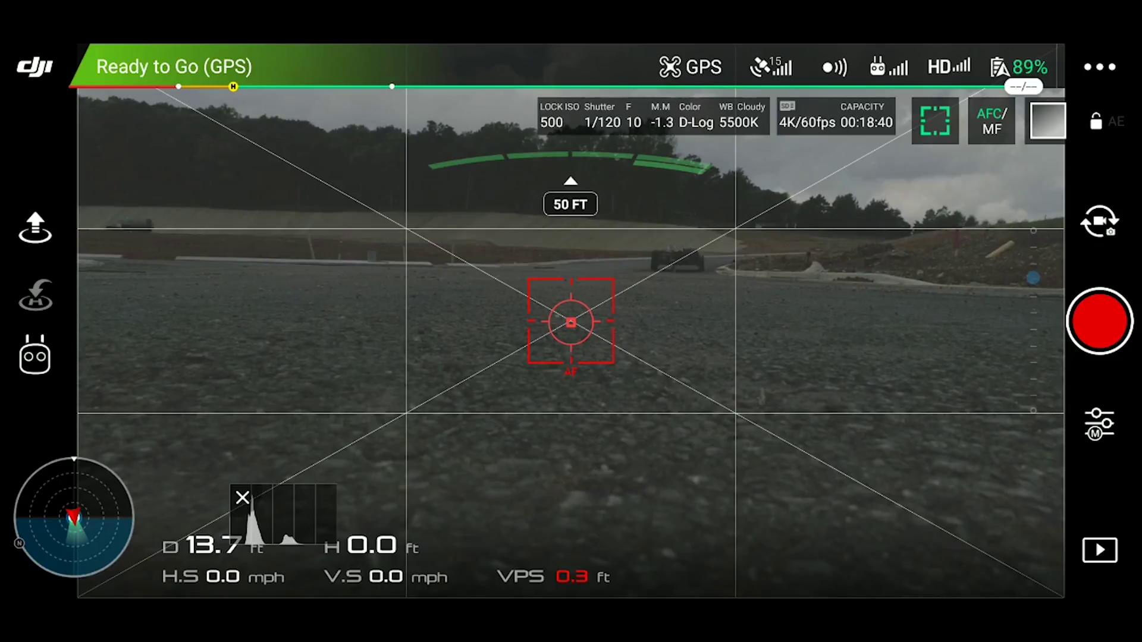
Set the camera's manual exposure to aperture 7.1 and shutter 60.
click(1099, 423)
click(787, 66)
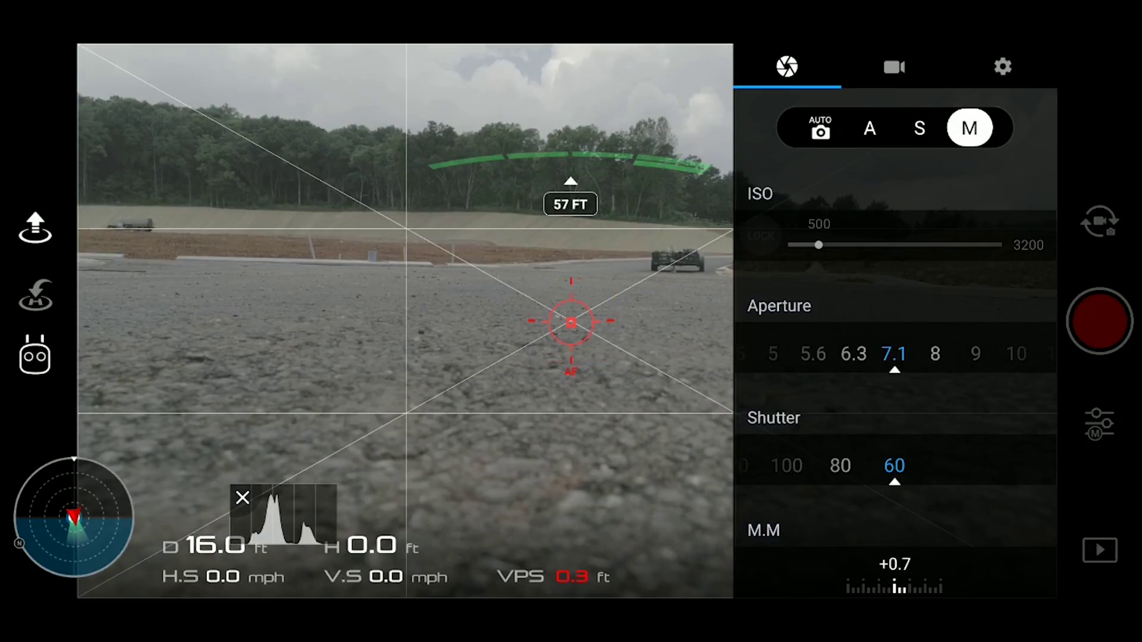
click(1099, 424)
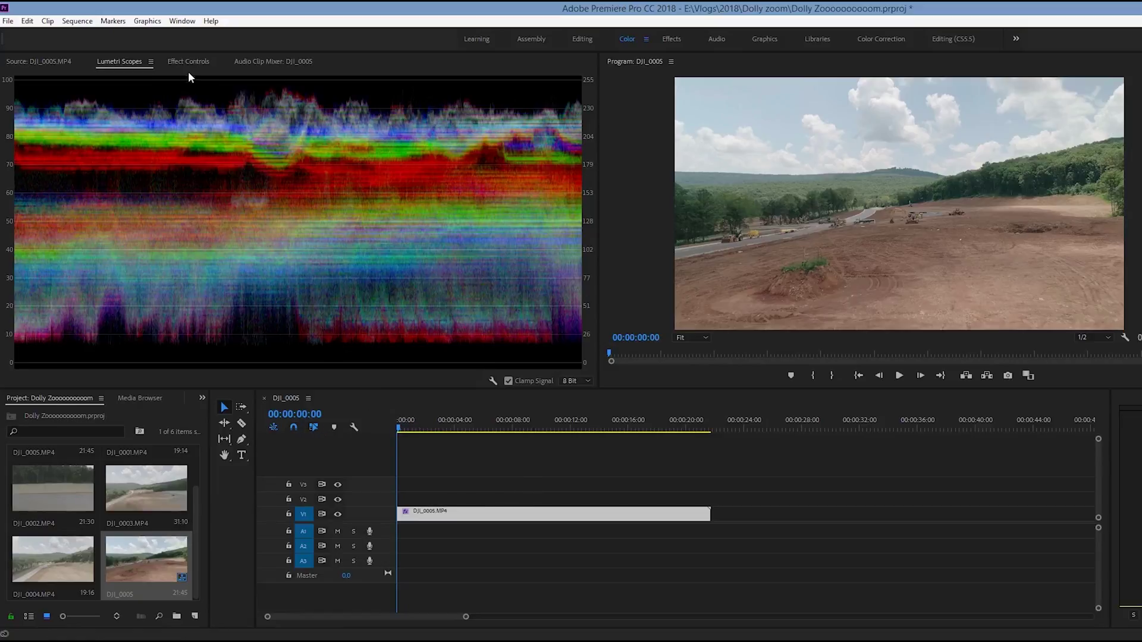
Switch to Premiere Pro and turn on Scale keyframing at the start of the DJI_0005.MP4 clip.
click(440, 588)
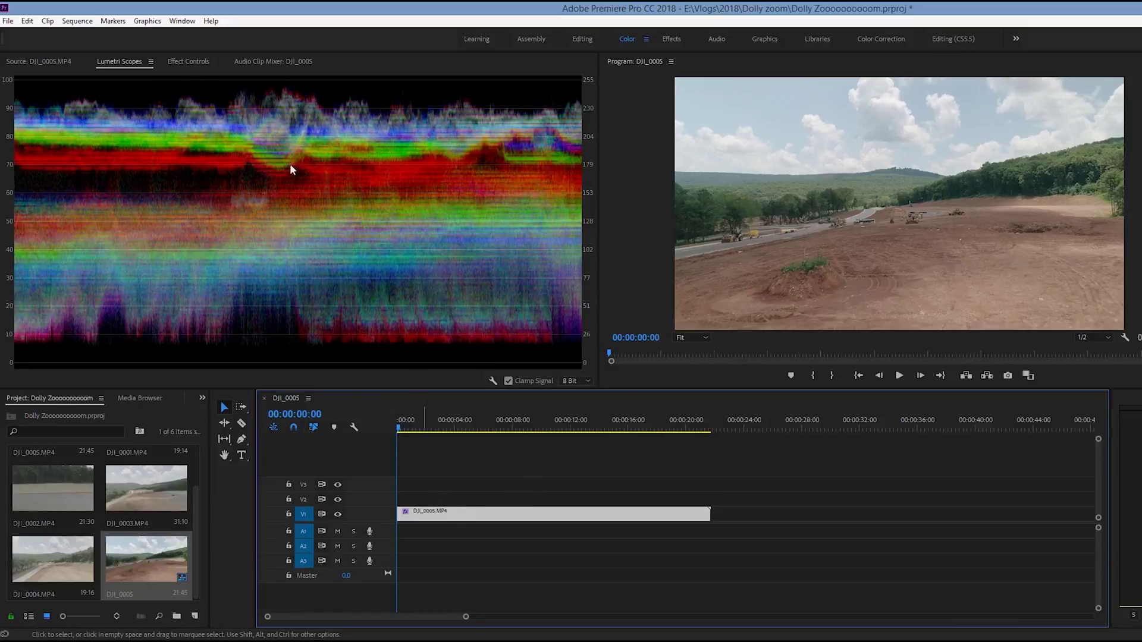
click(190, 62)
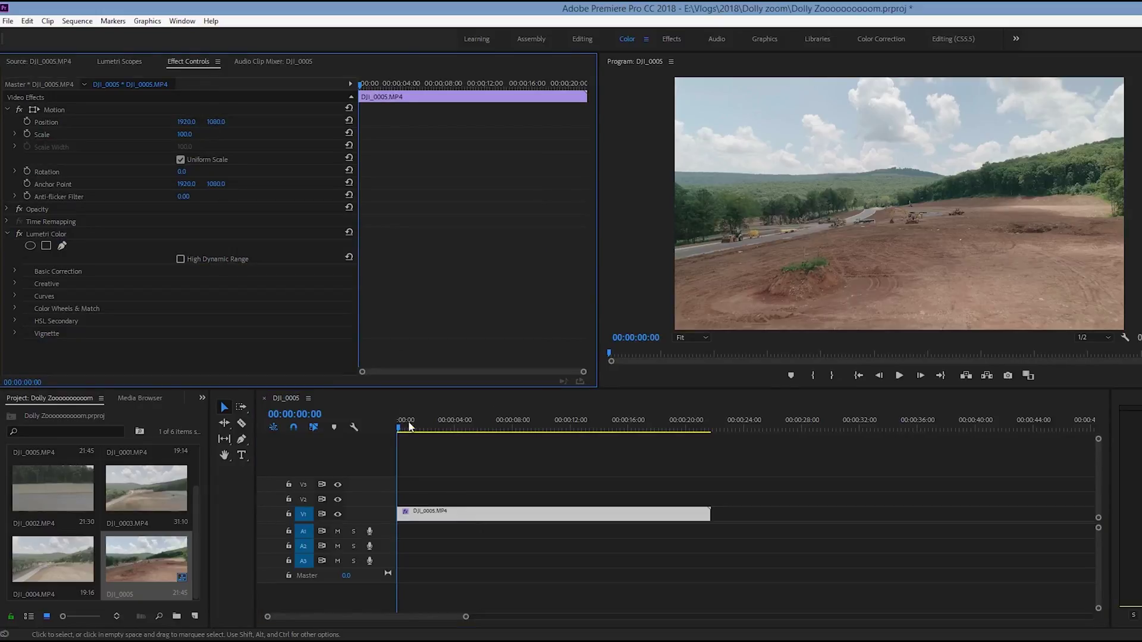
click(7, 110)
click(8, 110)
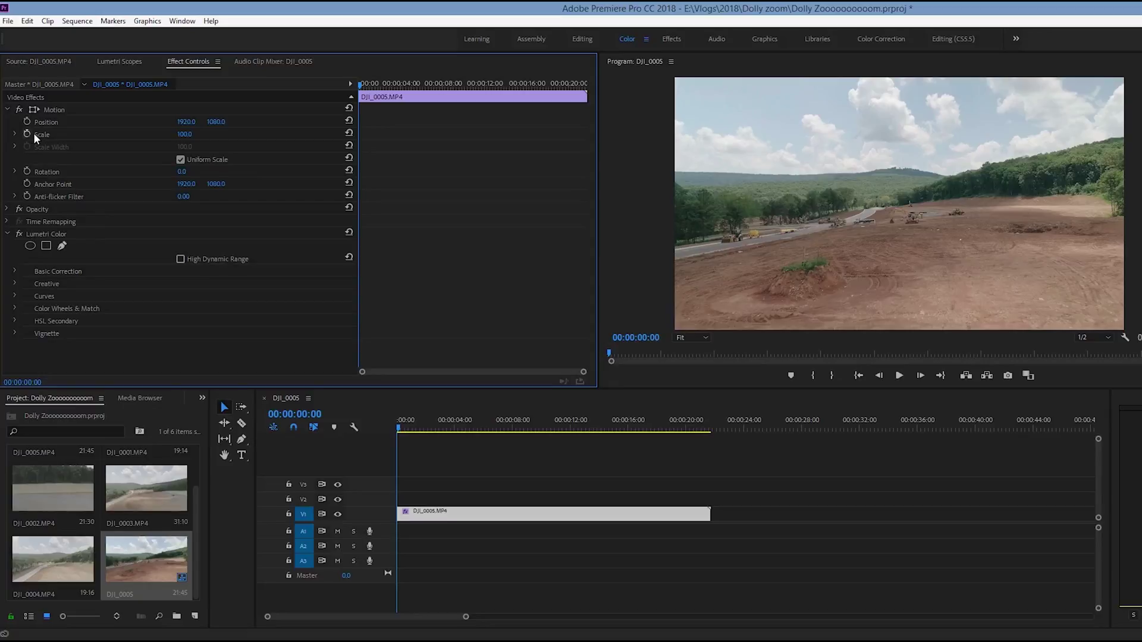
click(25, 134)
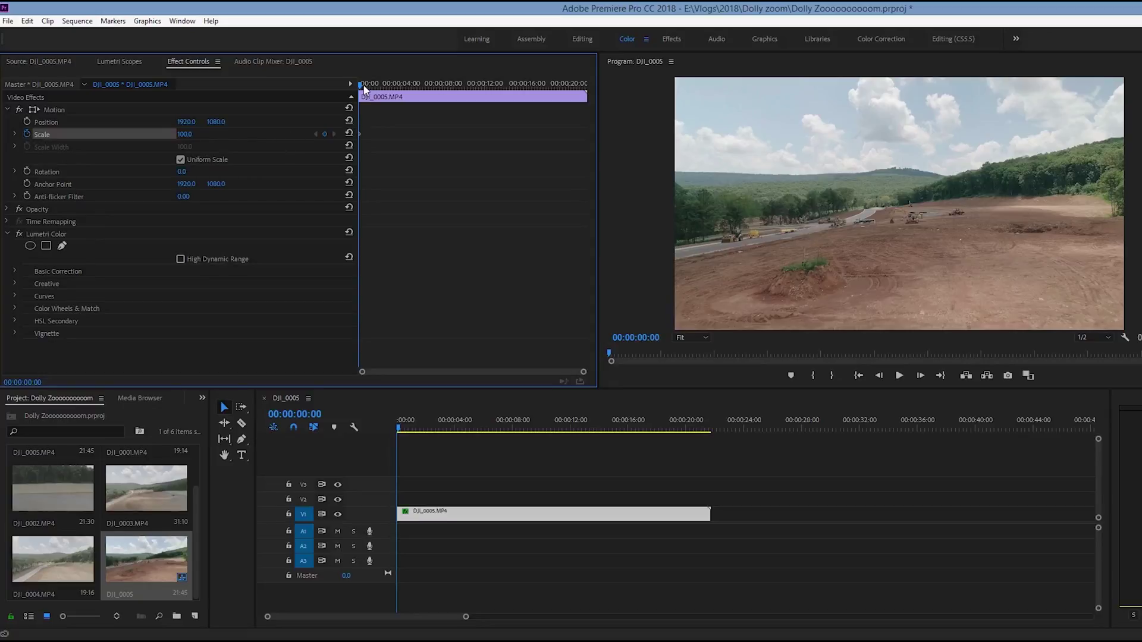
Trim the end of the DJI_0005.MP4 clip to 00:00:12:02.
click(402, 428)
drag(402, 429, 571, 428)
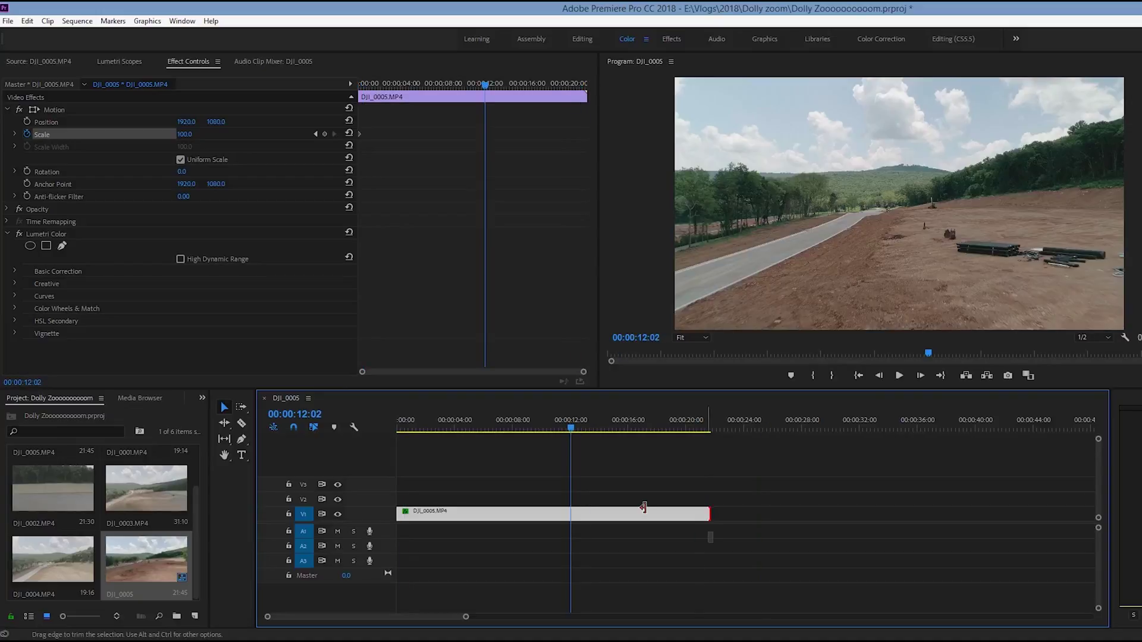
drag(710, 514, 568, 511)
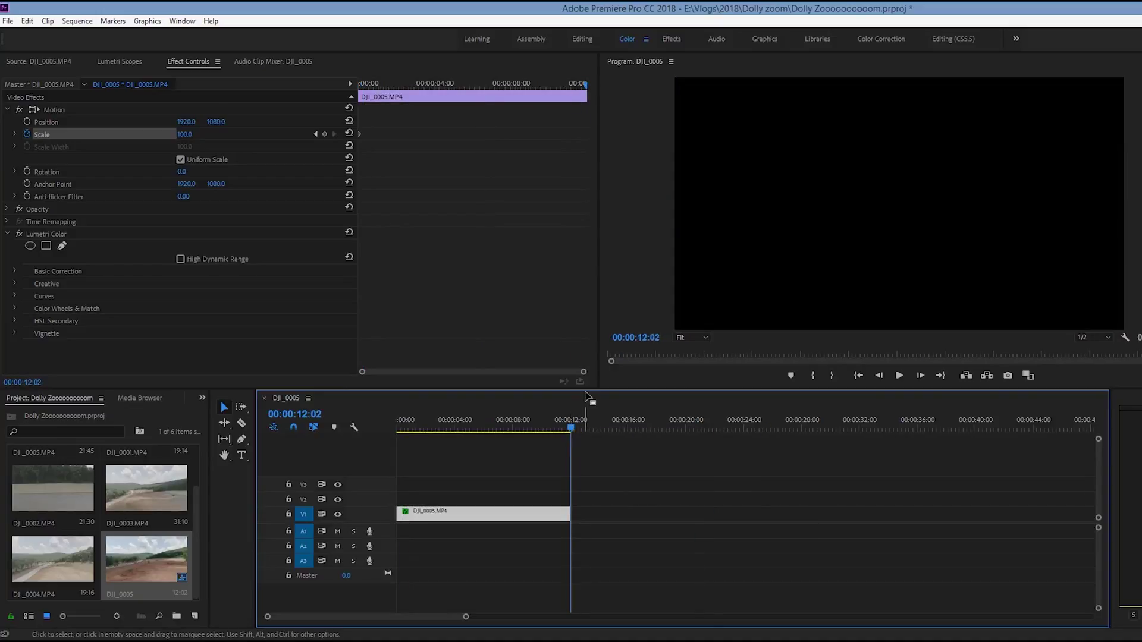
Add a second Scale keyframe on the DJI_0005.MP4 clip's last frame, at 00:00:12:01.
click(879, 375)
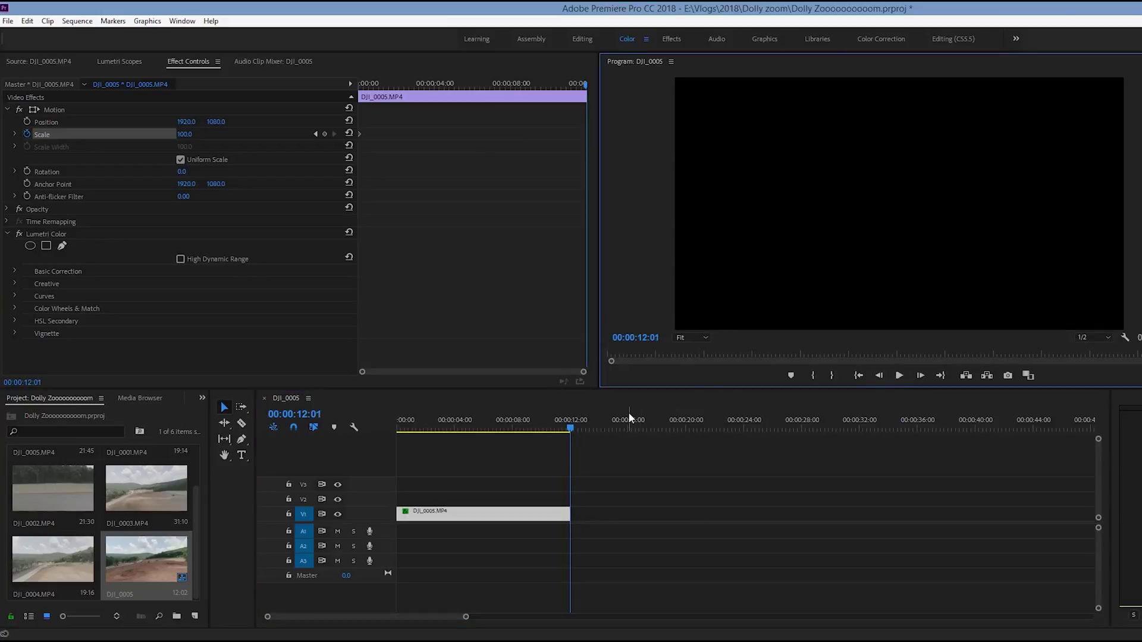
click(879, 376)
click(879, 375)
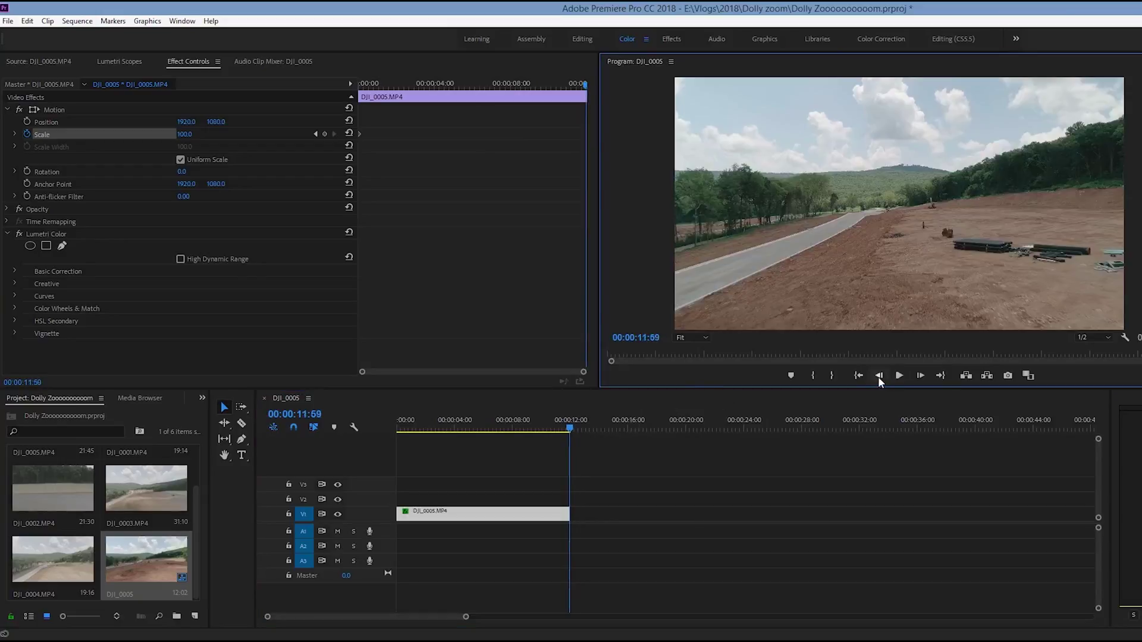
click(919, 376)
click(919, 375)
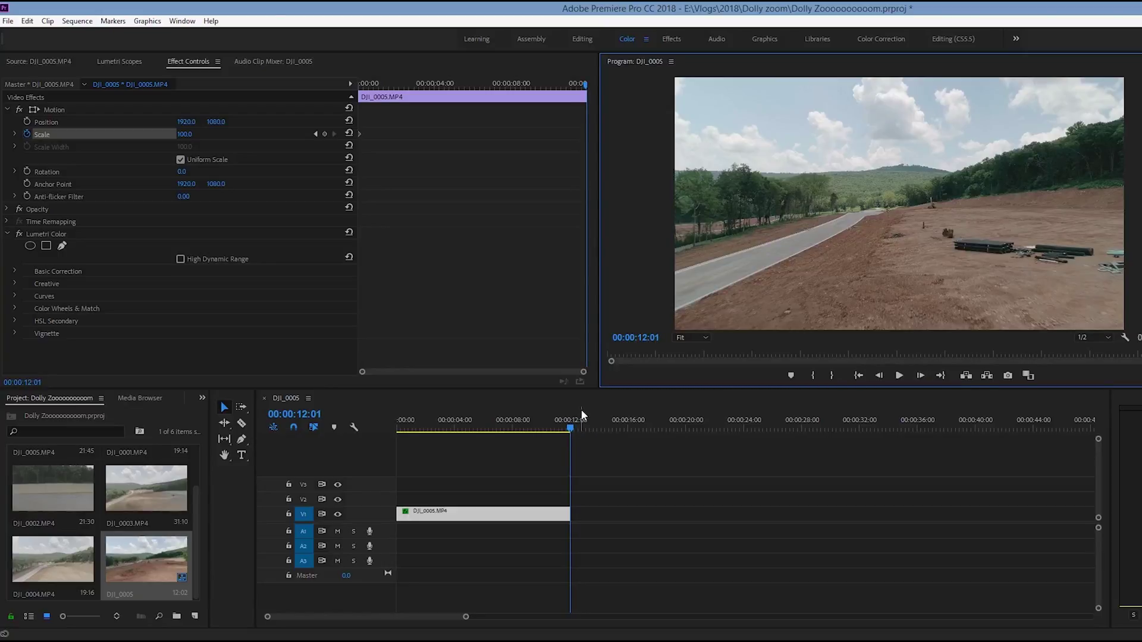
click(325, 134)
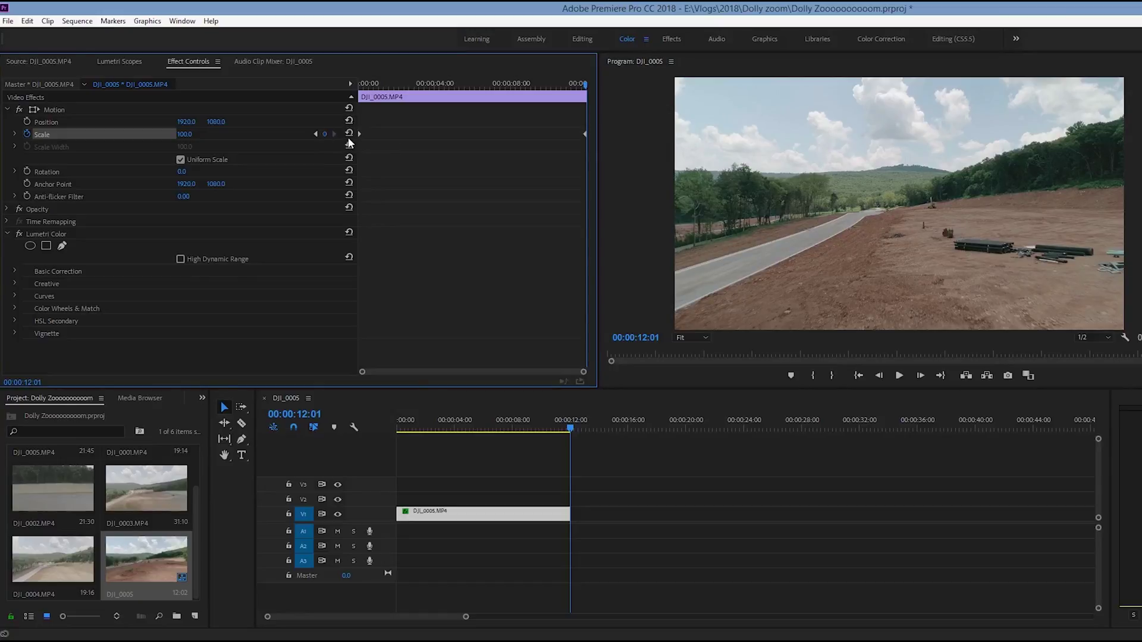
Set the Scale keyframe at the start of the DJI_0005.MP4 clip to 200.
key(Home)
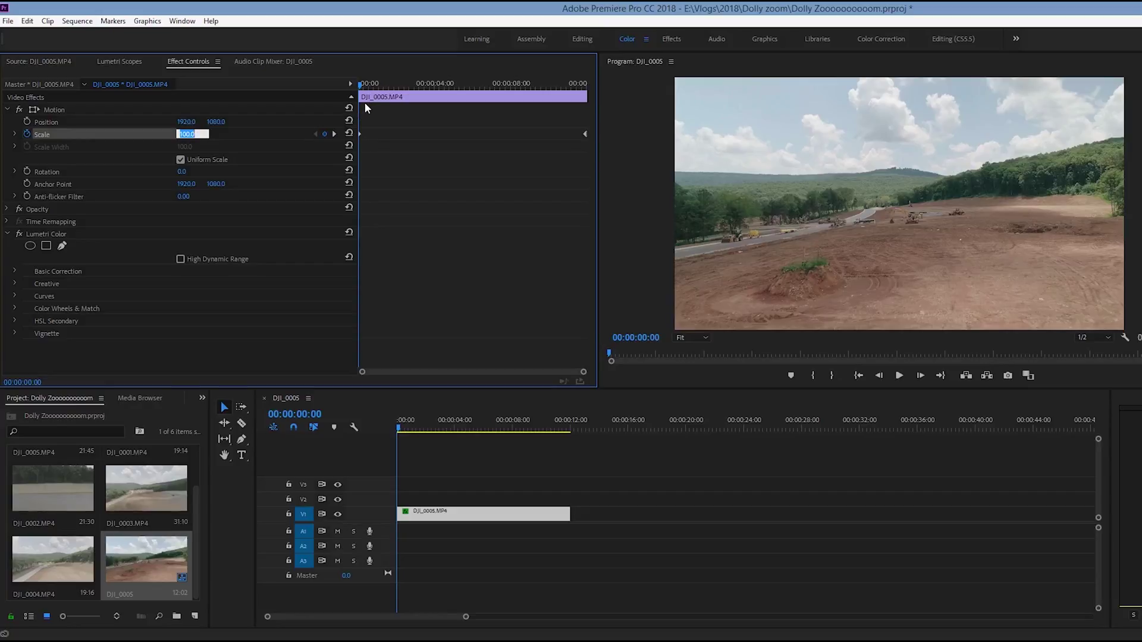
text(200)
key(Return)
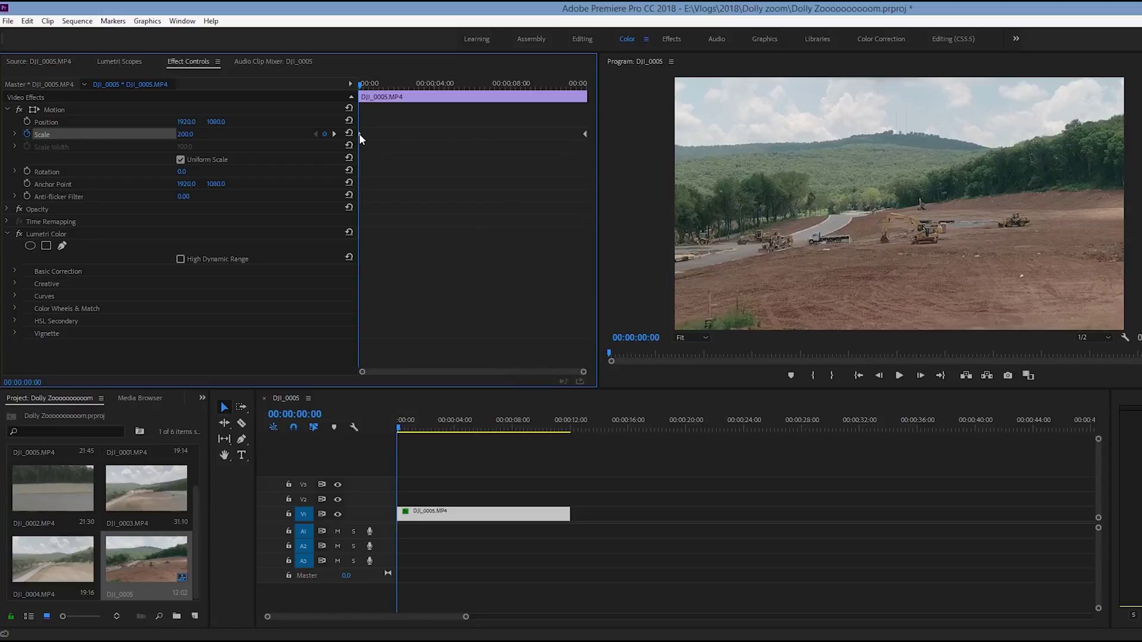
Select both Scale keyframes, keep them at the clip's ends and apply Ease In.
click(585, 135)
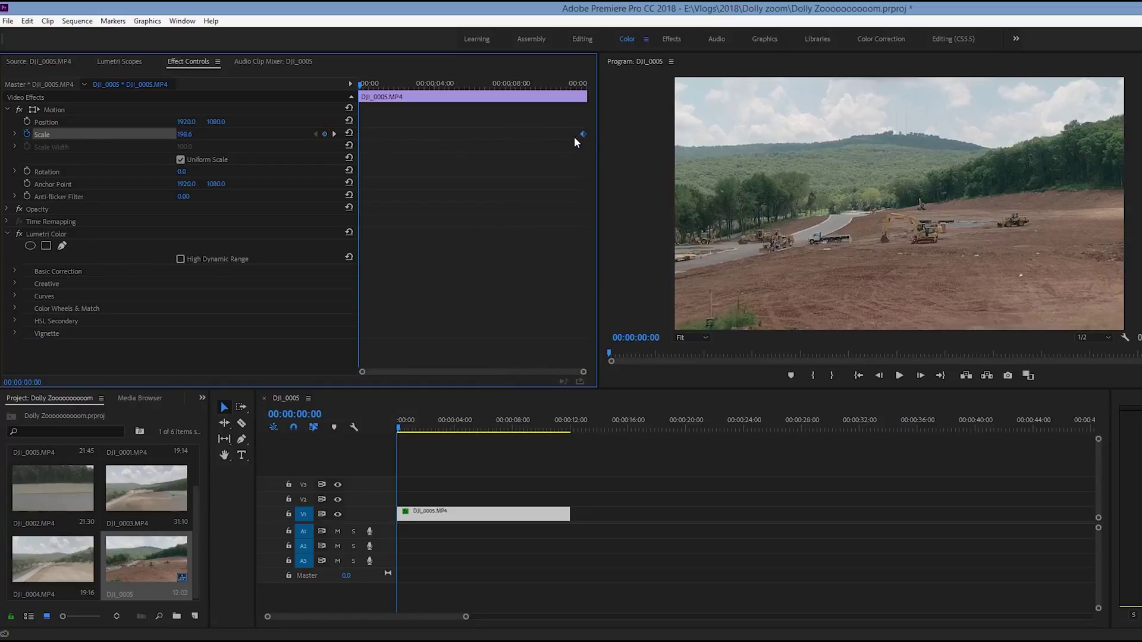
drag(582, 135, 587, 133)
right_click(586, 135)
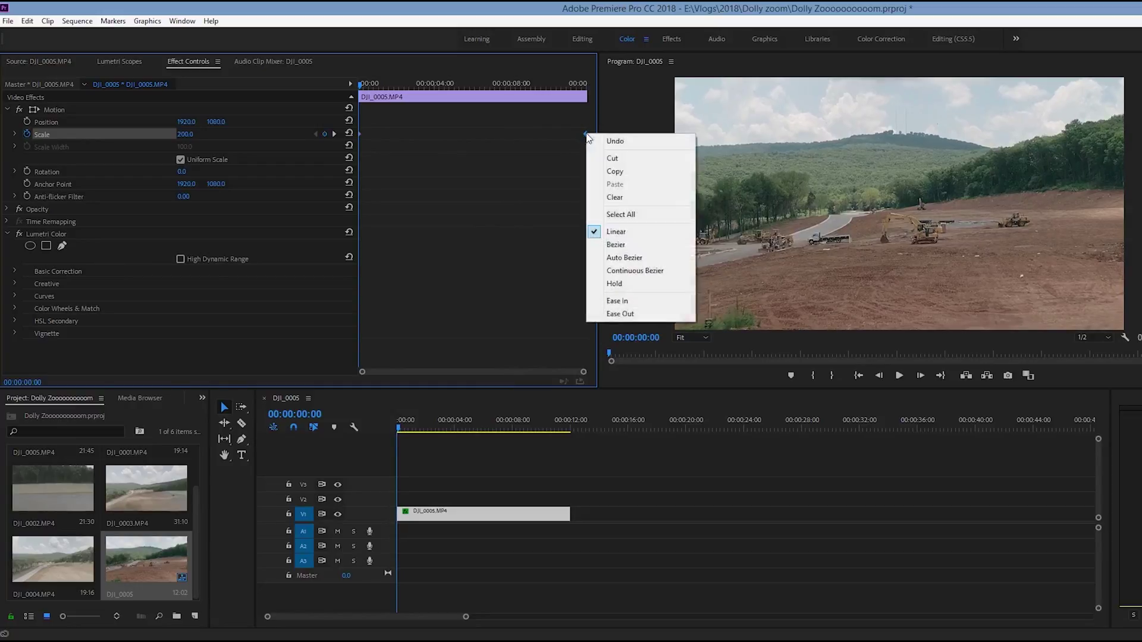
click(612, 299)
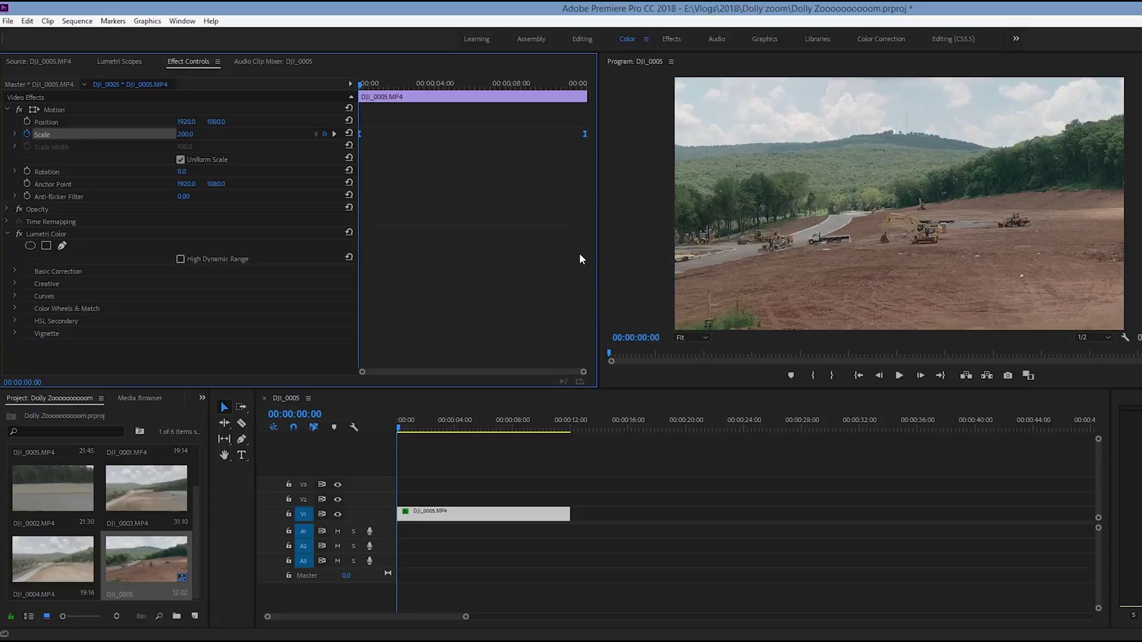
Raise the starting Scale keyframe to 300 and play back the zoom effect.
key(space)
key(Return)
key(space)
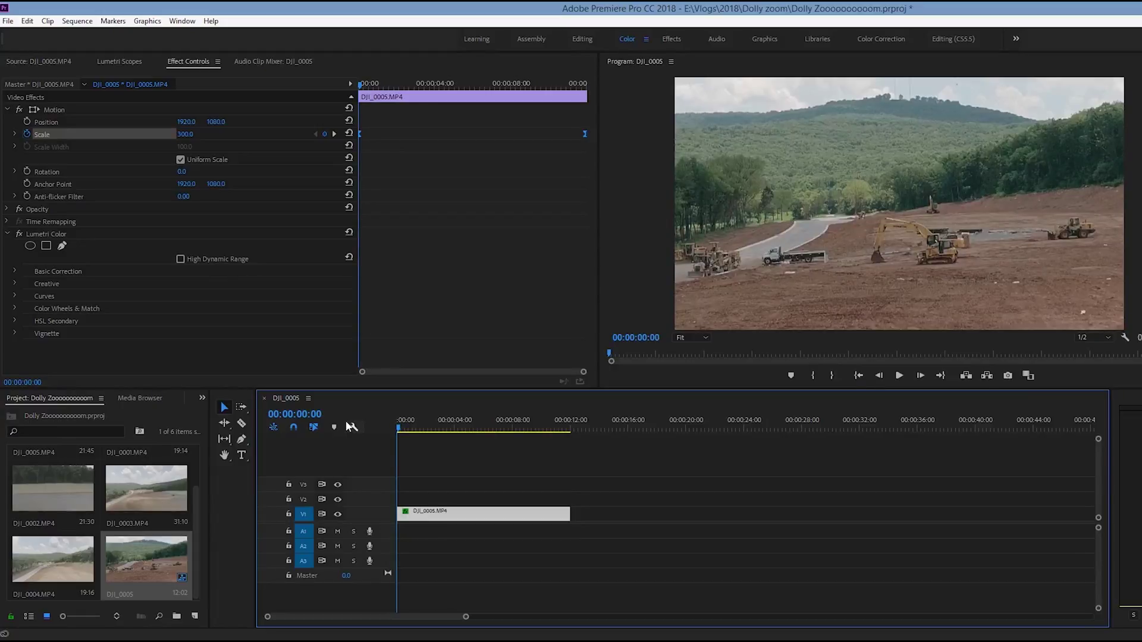
key(space)
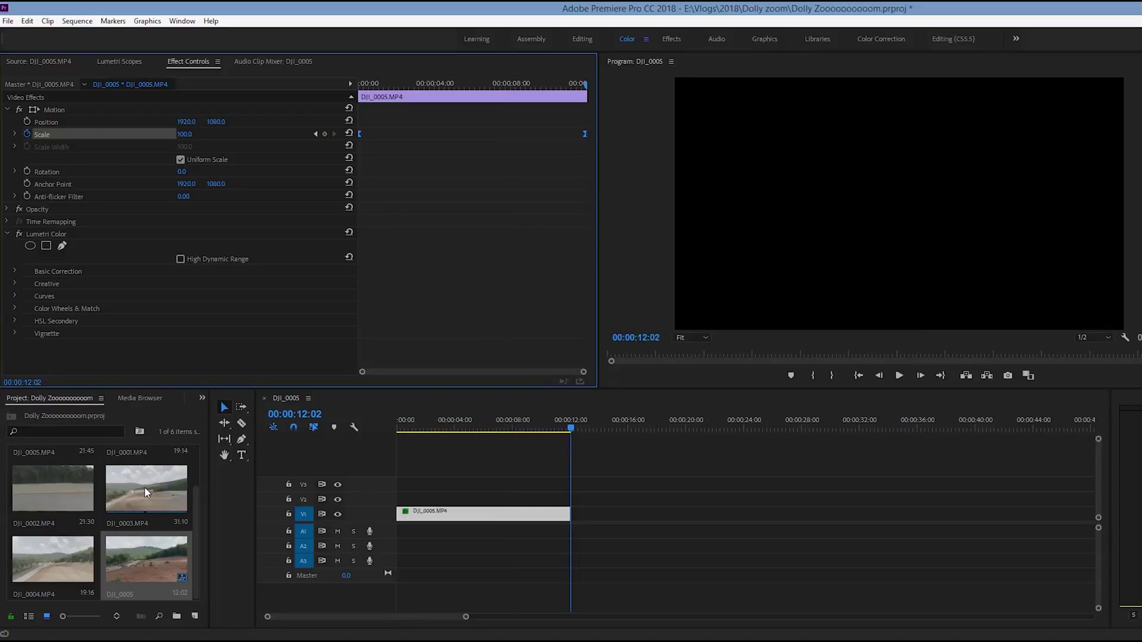
Open DJI_0004.MP4 as source footage and scrub through it to review the shot.
double_click(53, 559)
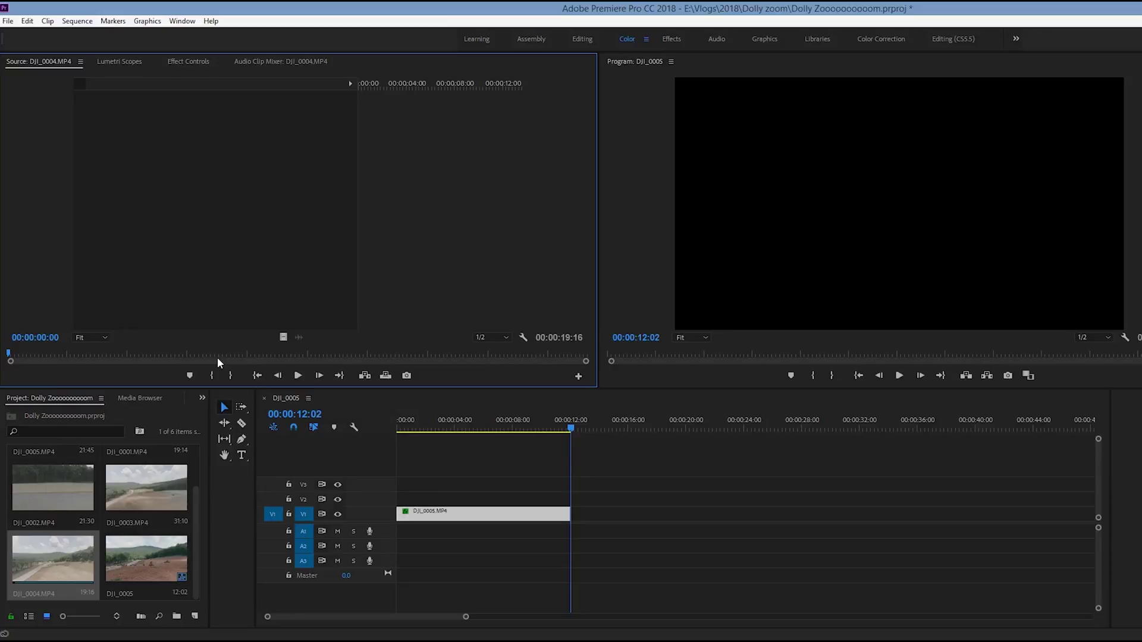
drag(217, 356, 500, 310)
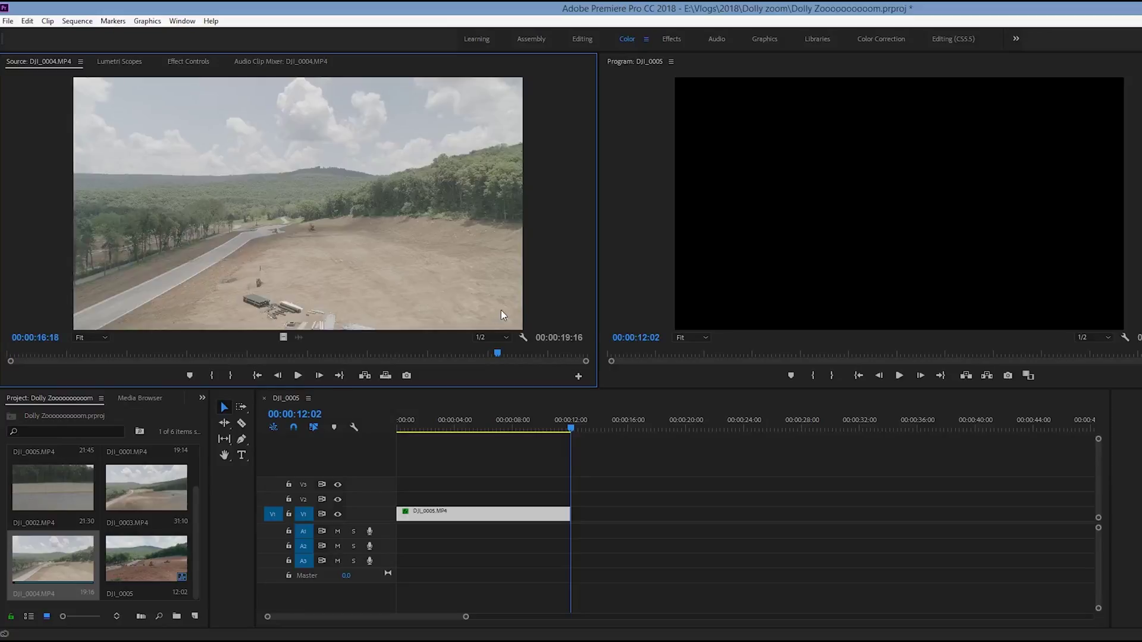
key(Home)
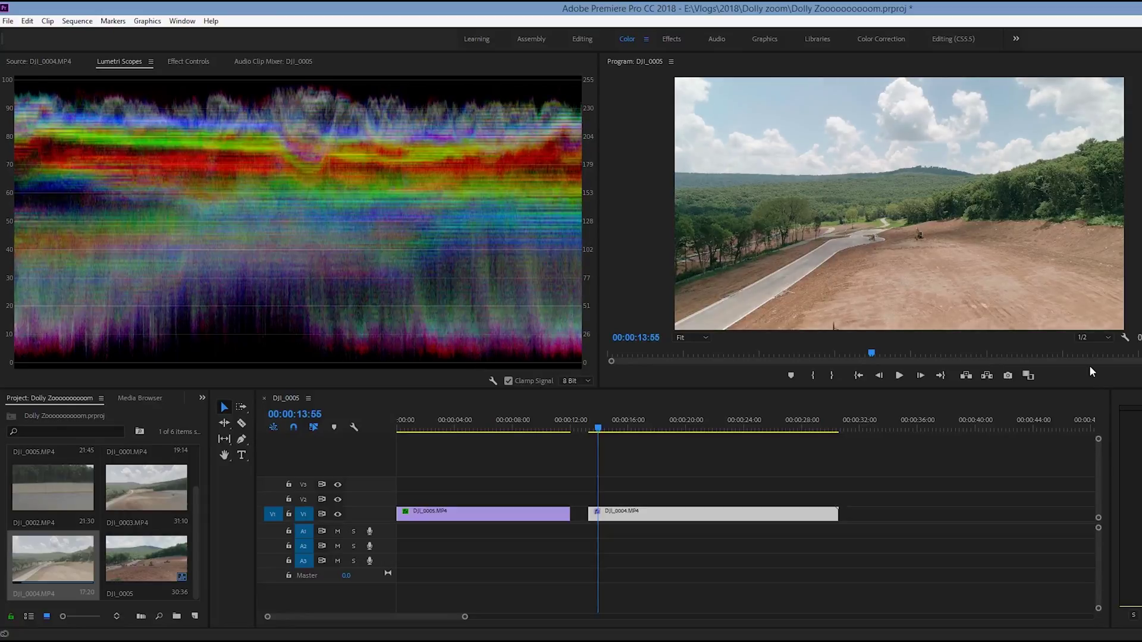
Turn on Scale keyframing at the start of the DJI_0004.MP4 clip, at 00:00:13:16.
click(589, 427)
key(shift+5)
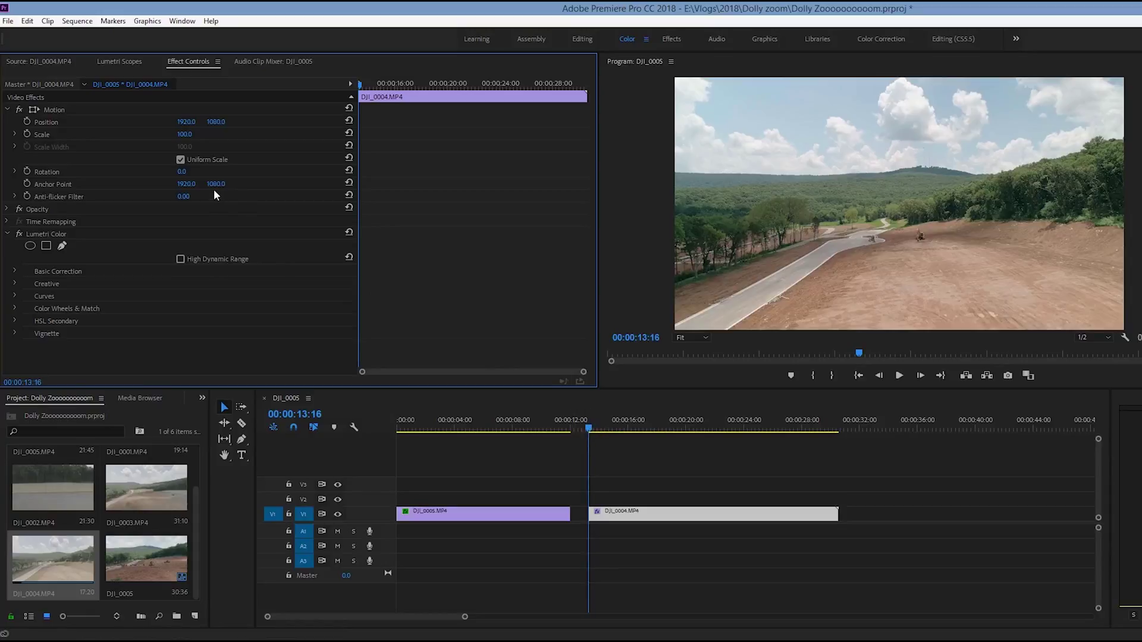
click(26, 133)
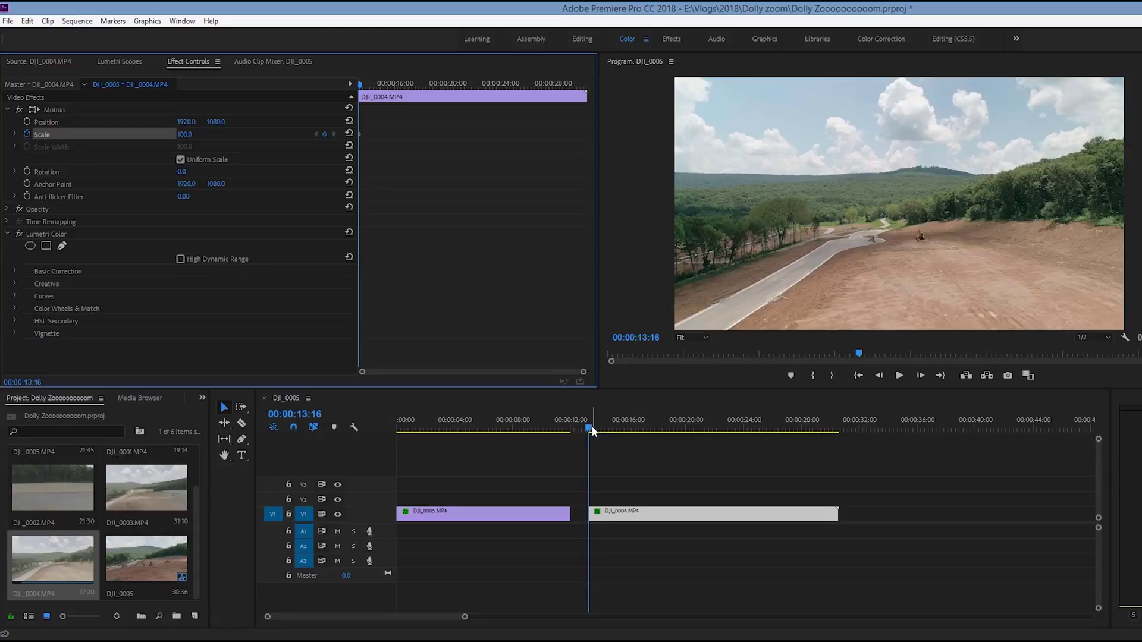
Trim the end of the DJI_0004.MP4 clip to 00:00:24:14 and add a Scale keyframe at 00:00:24:12.
drag(592, 429, 750, 431)
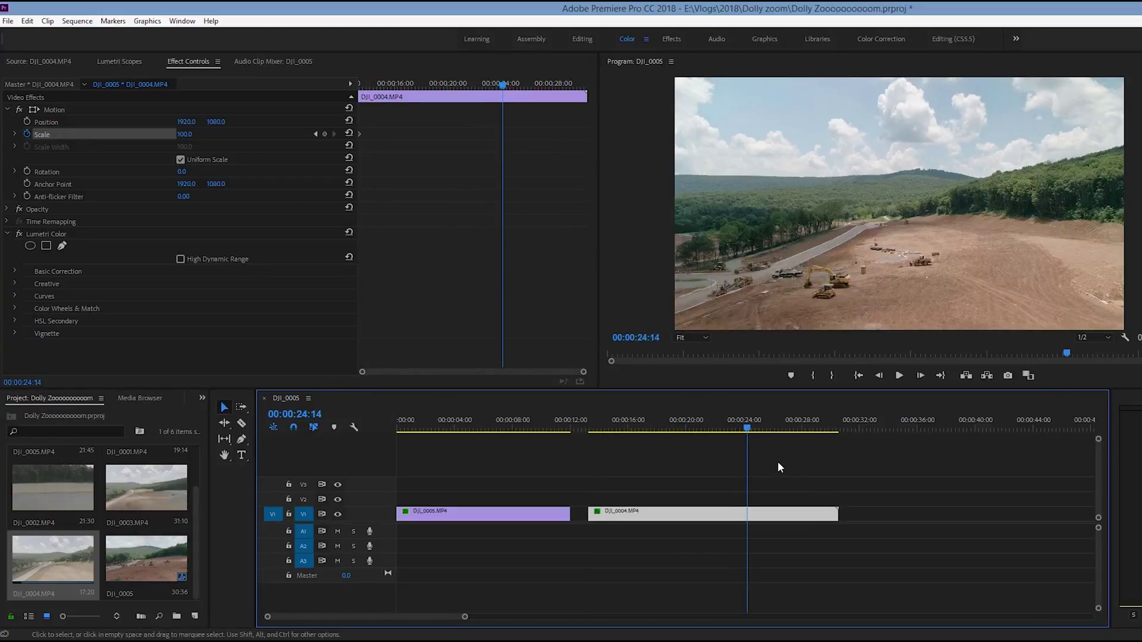
drag(837, 514, 748, 513)
double_click(879, 375)
click(343, 143)
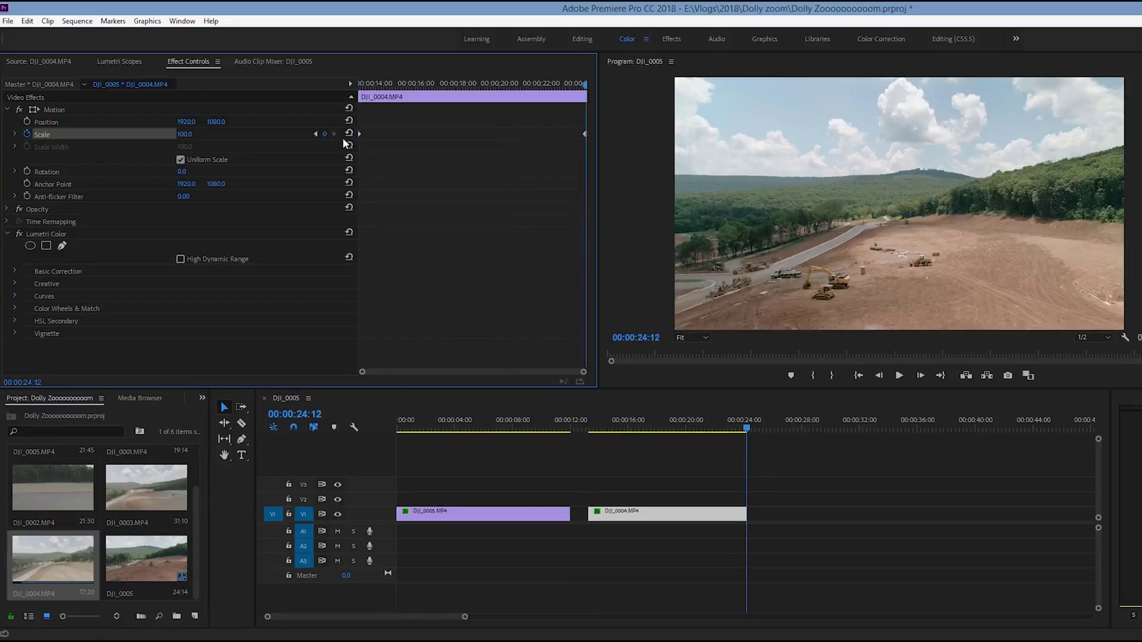
Set the ending Scale keyframe of DJI_0004.MP4 to 200.
click(201, 137)
text(200)
key(Return)
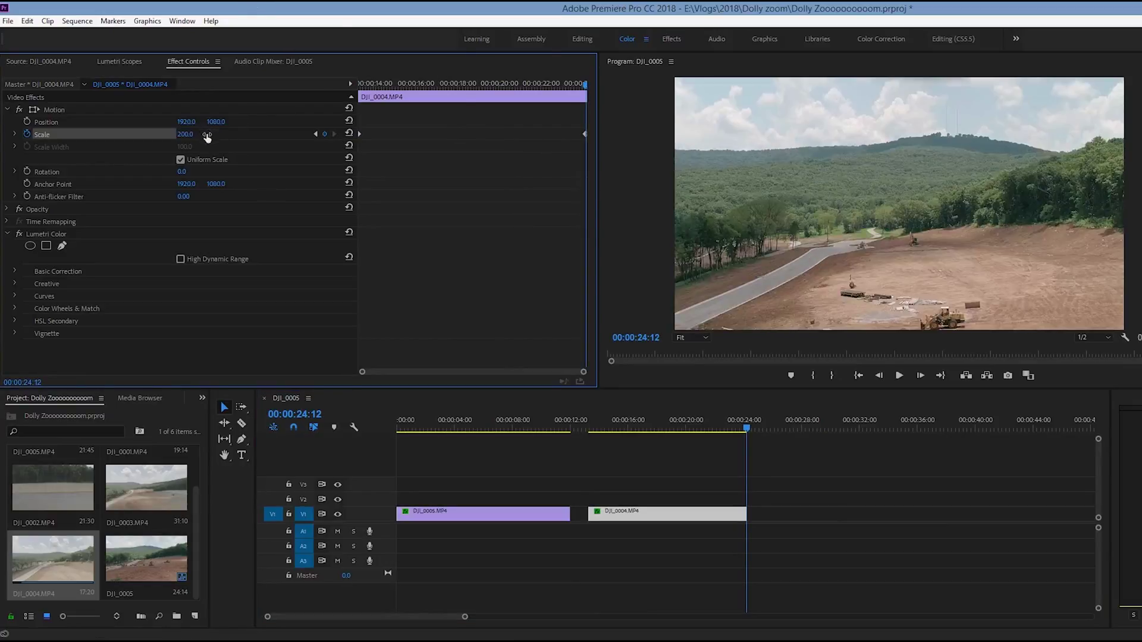
Apply Ease In to both Scale keyframes of DJI_0004.MP4 and play back the zoom from the clip's start.
click(315, 133)
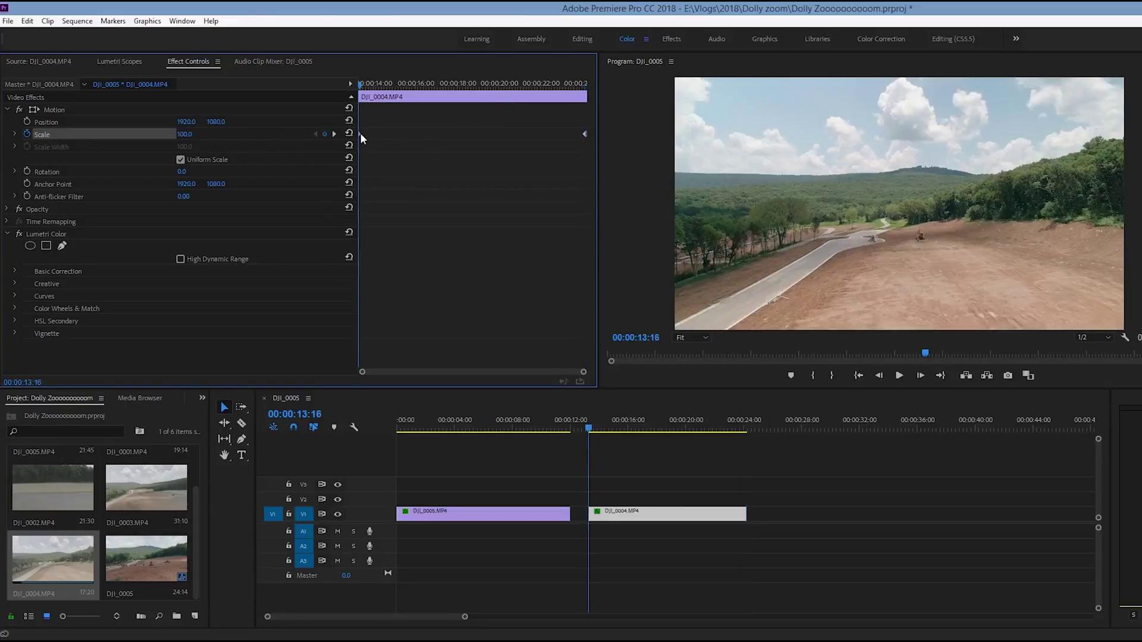
right_click(587, 134)
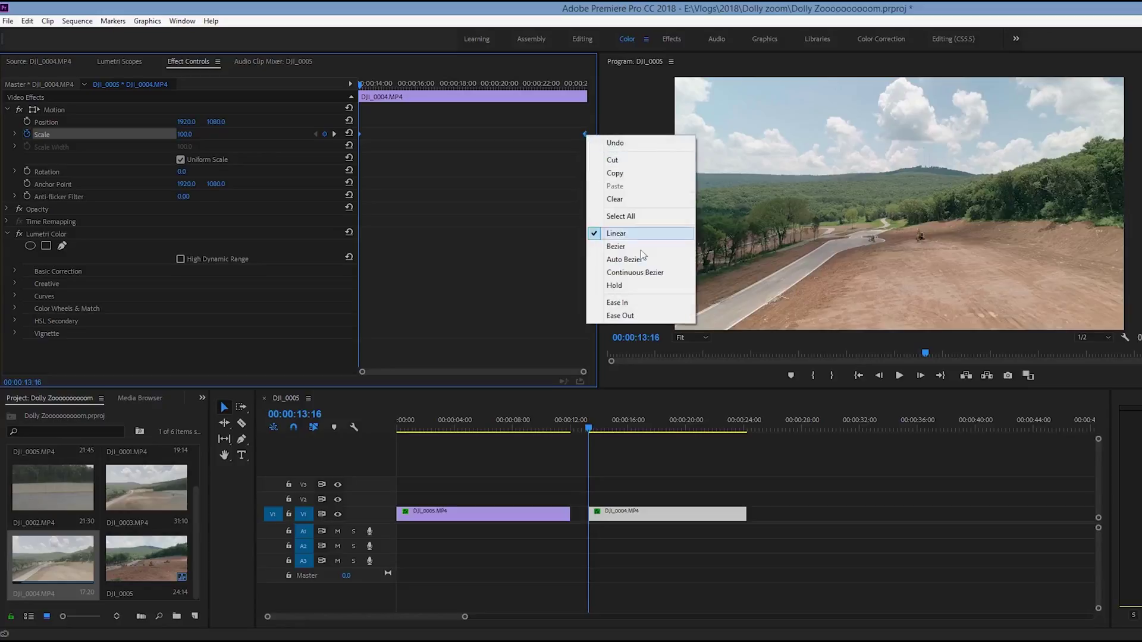
click(644, 302)
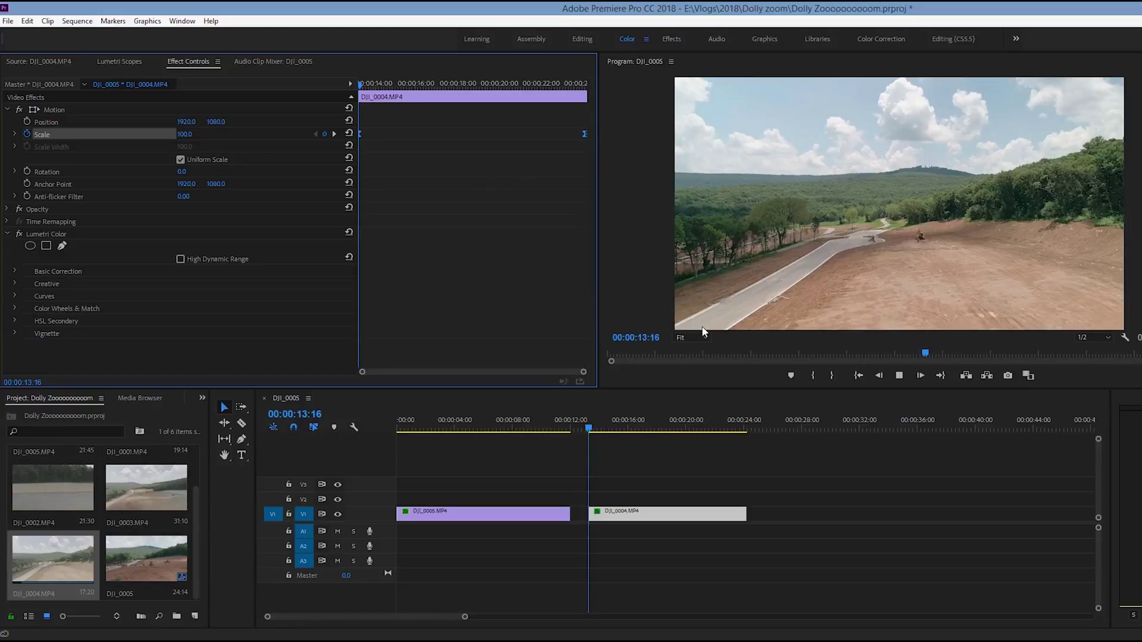
key(space)
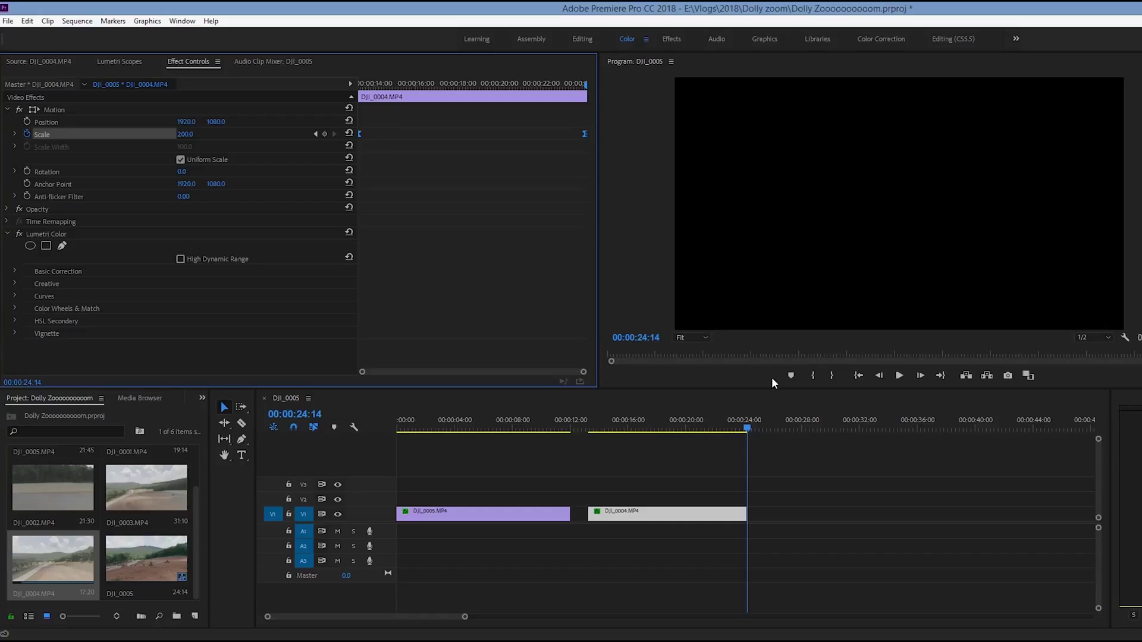
Return to the ending Scale keyframe of DJI_0004.MP4 at 00:00:24:12 and set it to 150.
drag(746, 428, 591, 428)
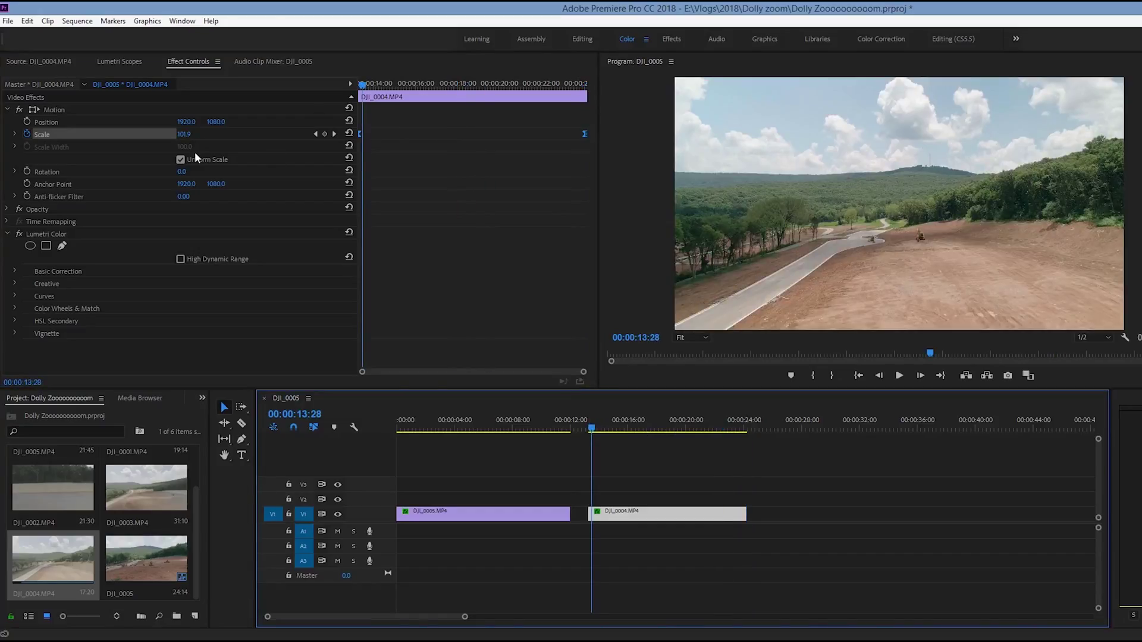
drag(362, 88, 566, 87)
click(334, 134)
click(186, 134)
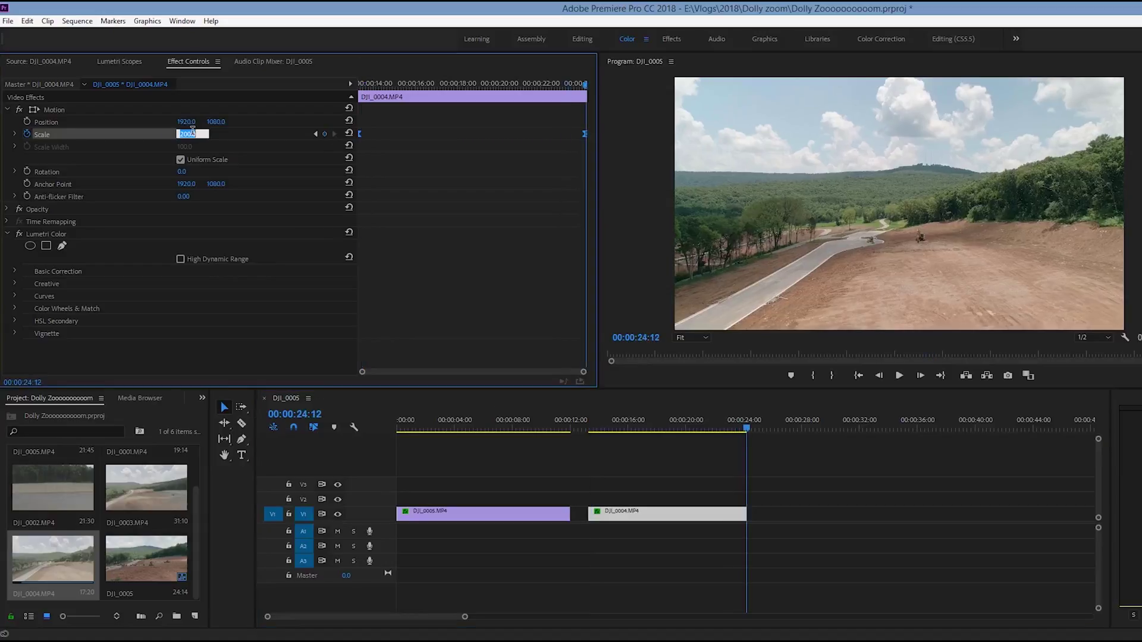
text(150)
key(Return)
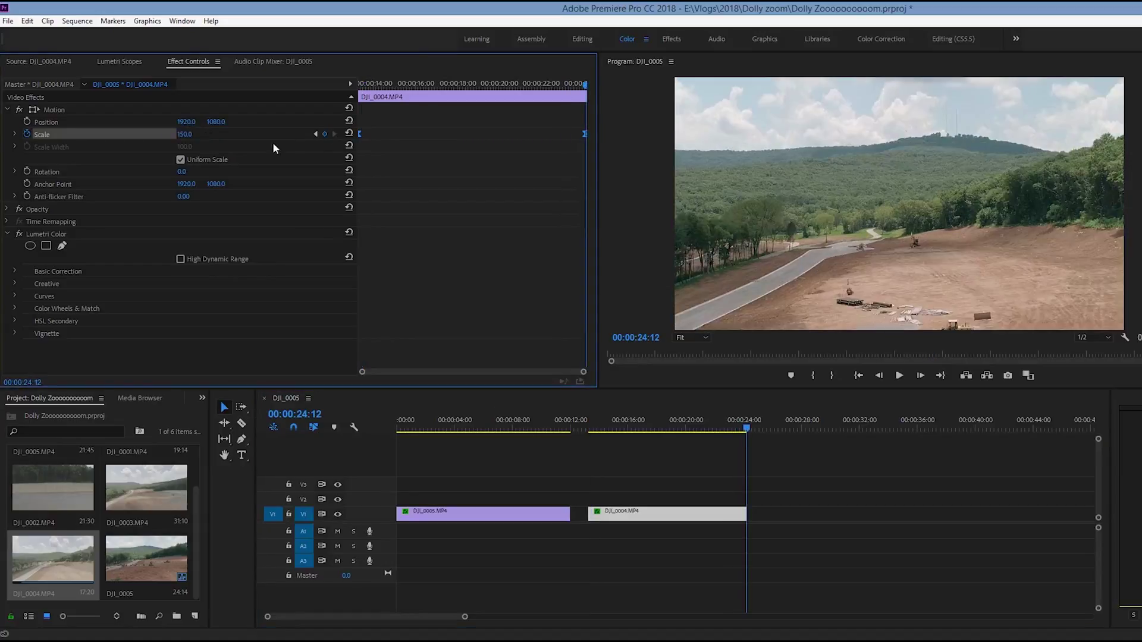
Play back DJI_0004.MP4 repeatedly from its start to review how the reduced zoom matches the drone movement.
click(311, 133)
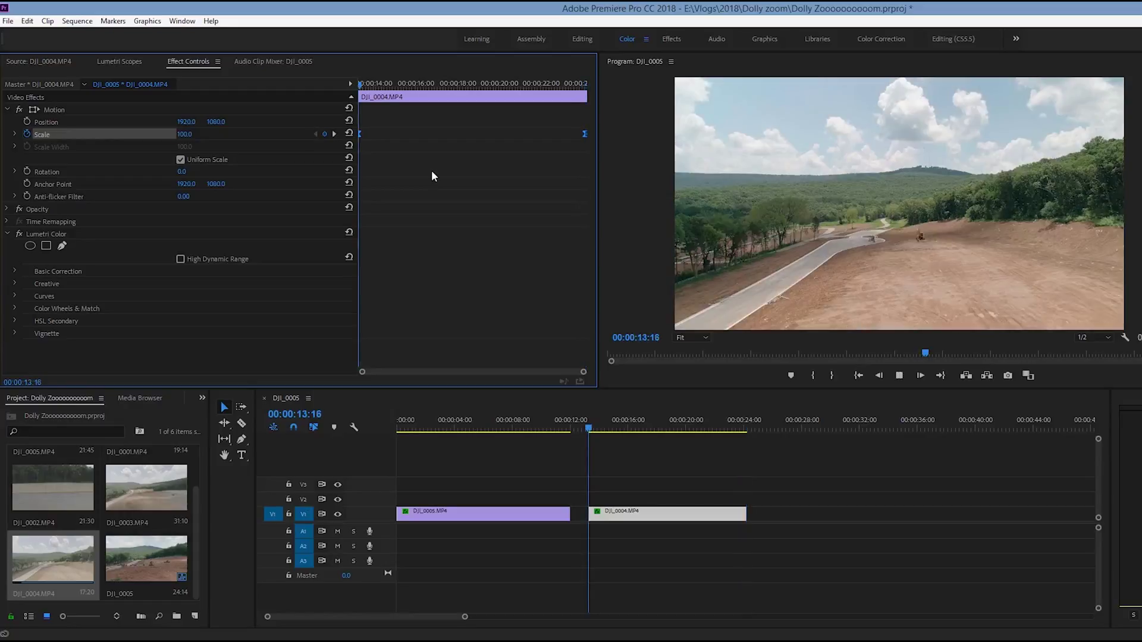
key(space)
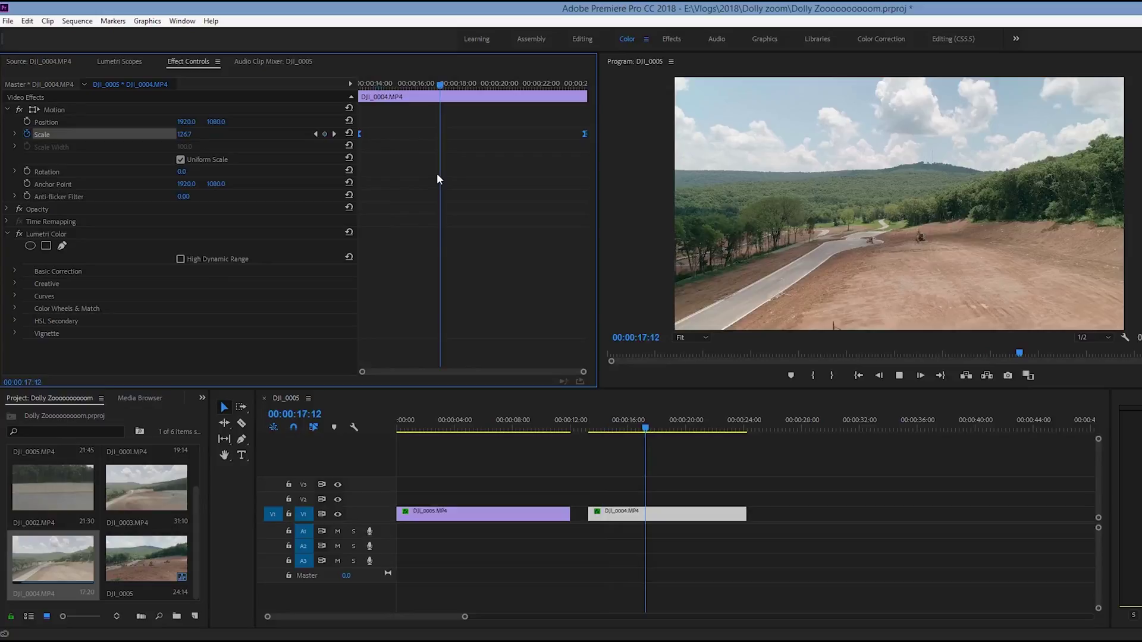
key(space)
drag(648, 424, 591, 438)
key(space)
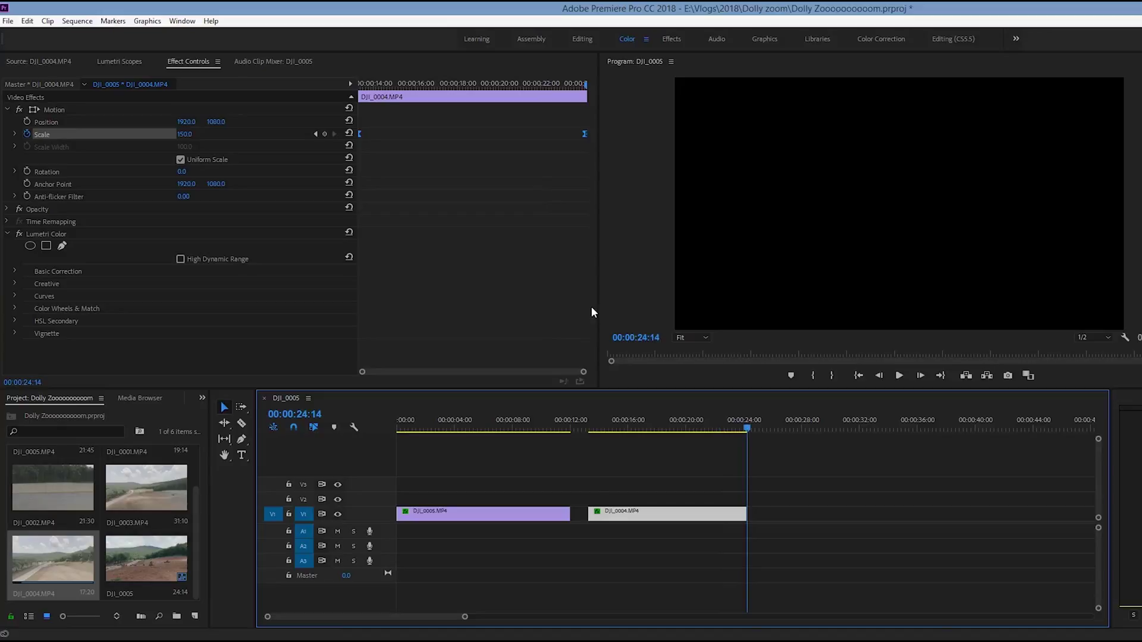
click(248, 81)
key(Up)
key(j)
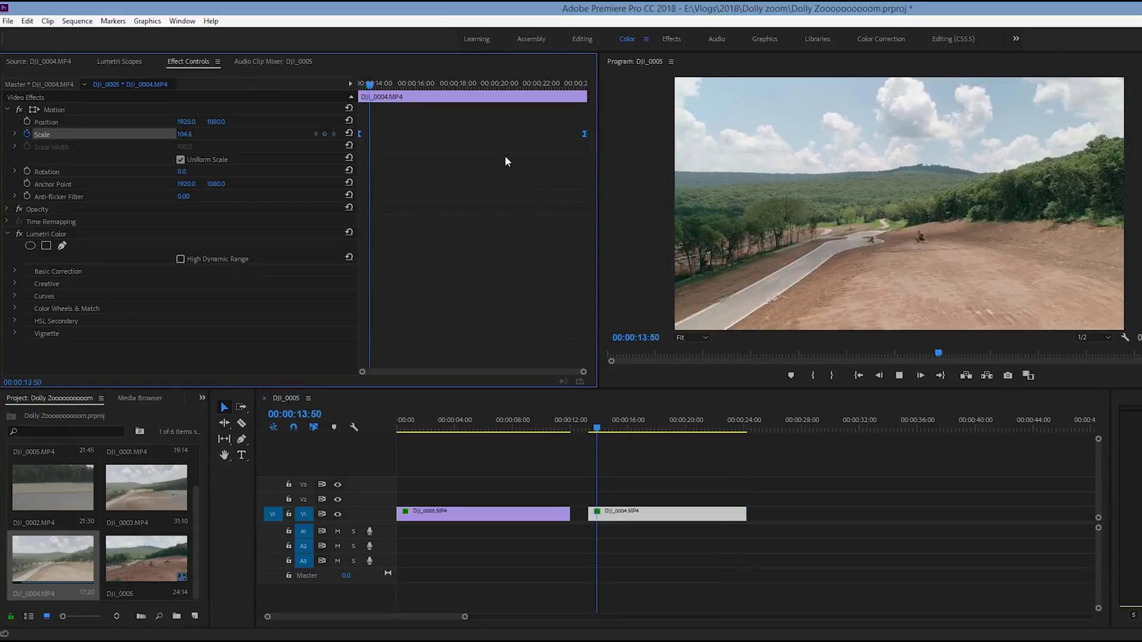
key(l)
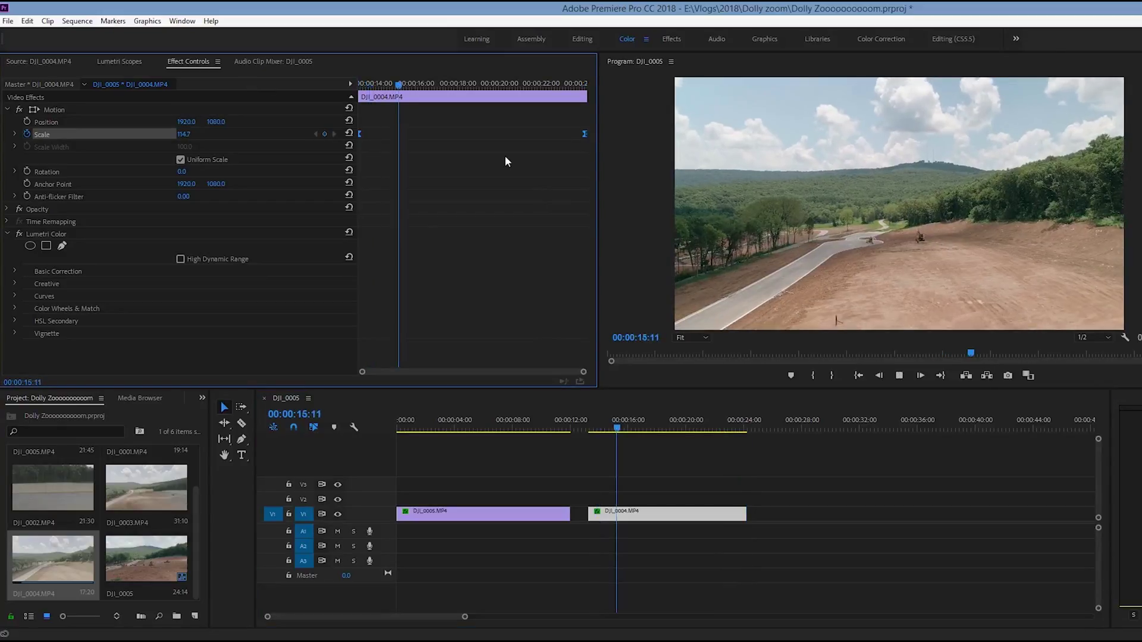